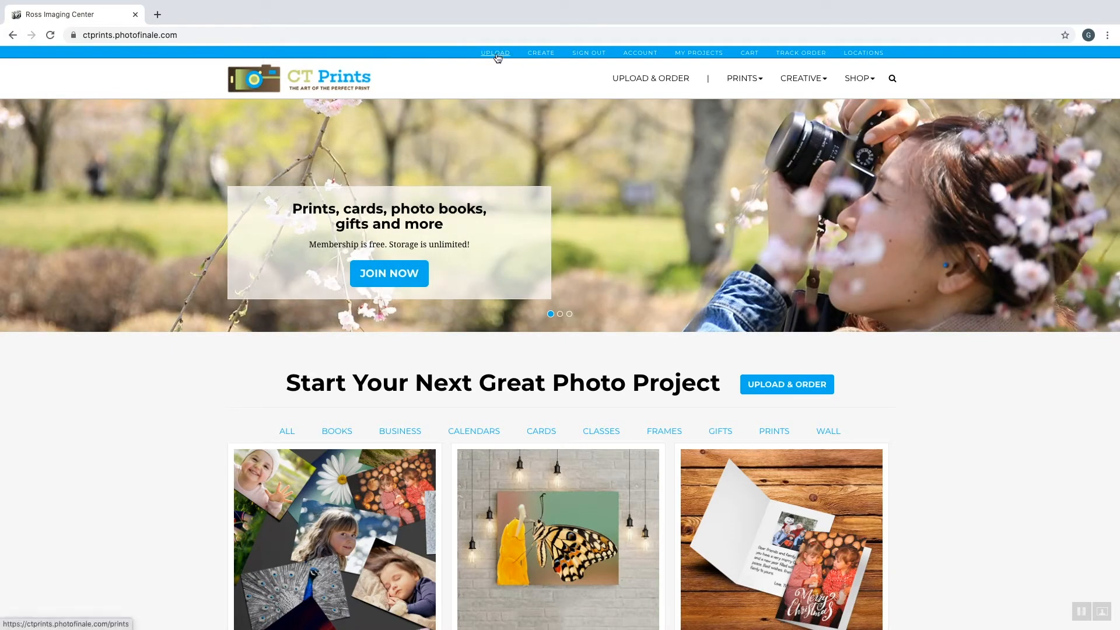
Create a new photo collection named "Photo Book" in the upload area
{"action": "left_click", "coordinate": [496, 53]}
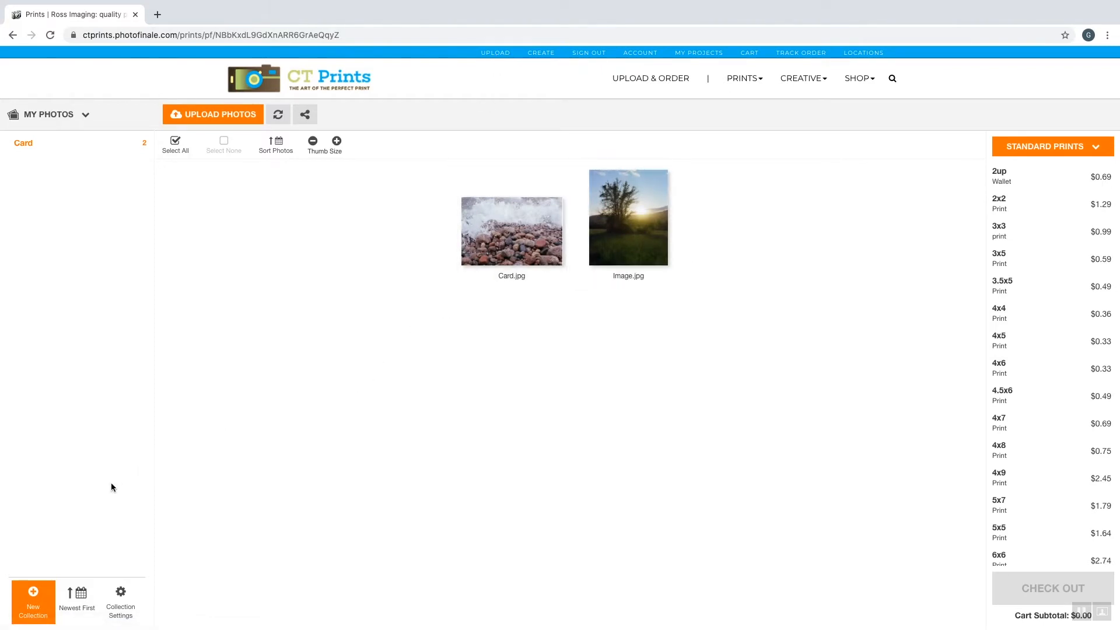
{"action": "left_click", "coordinate": [34, 599]}
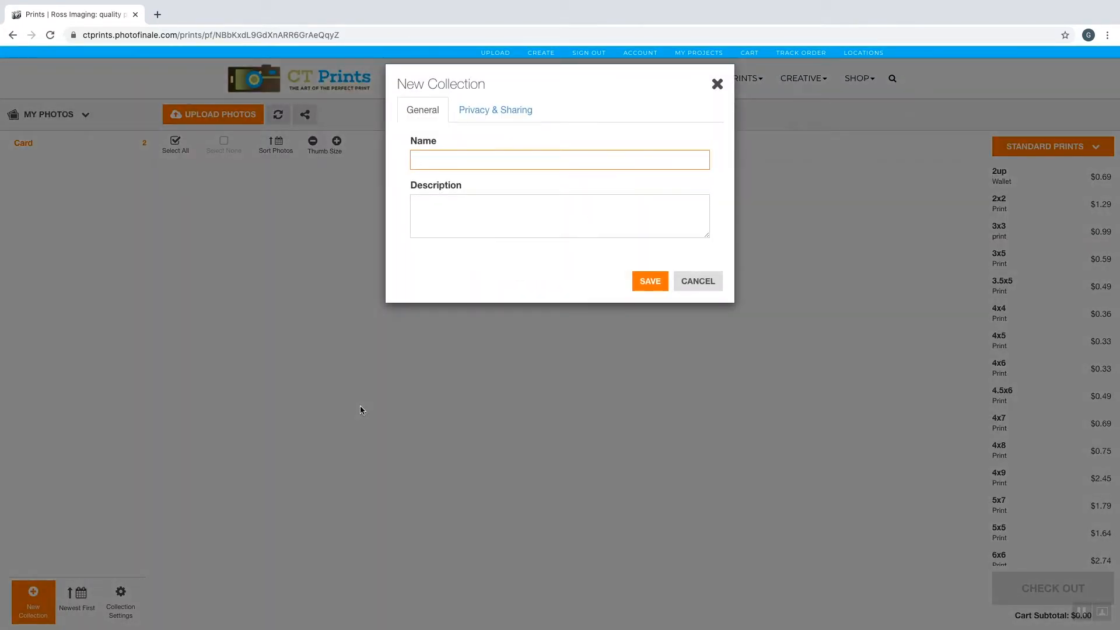
{"action": "type", "text": "Photo Book"}
{"action": "left_click", "coordinate": [650, 285]}
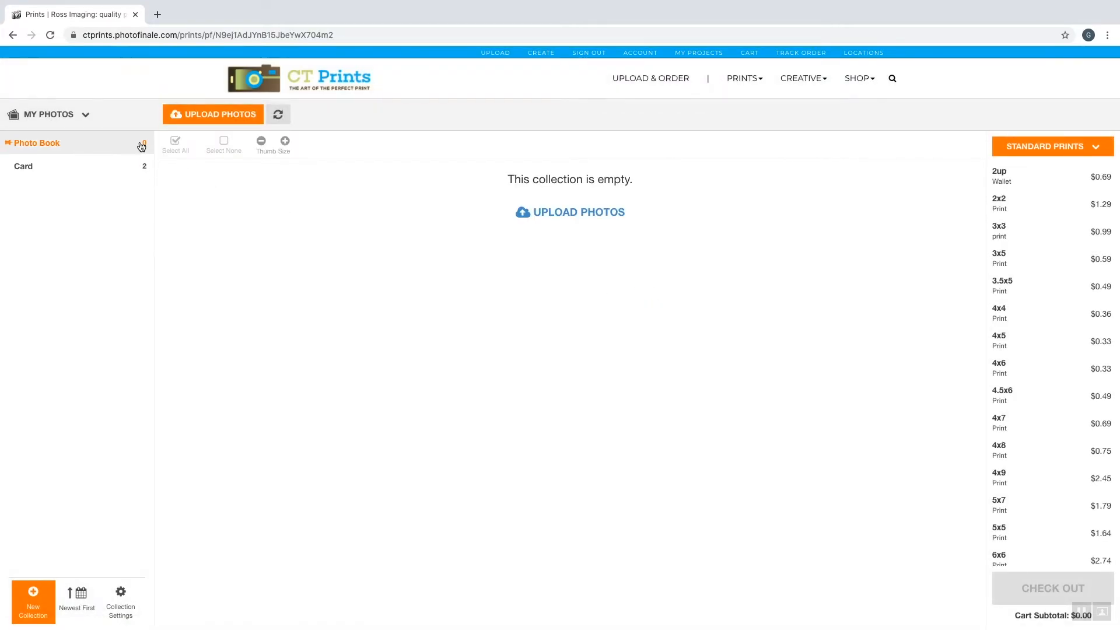
Upload all images in the Photo Book folder, from yellowstone-1589613_1920.jpg through road-1072823_1920.jpg, to the Photo Book collection
{"action": "left_click", "coordinate": [544, 217]}
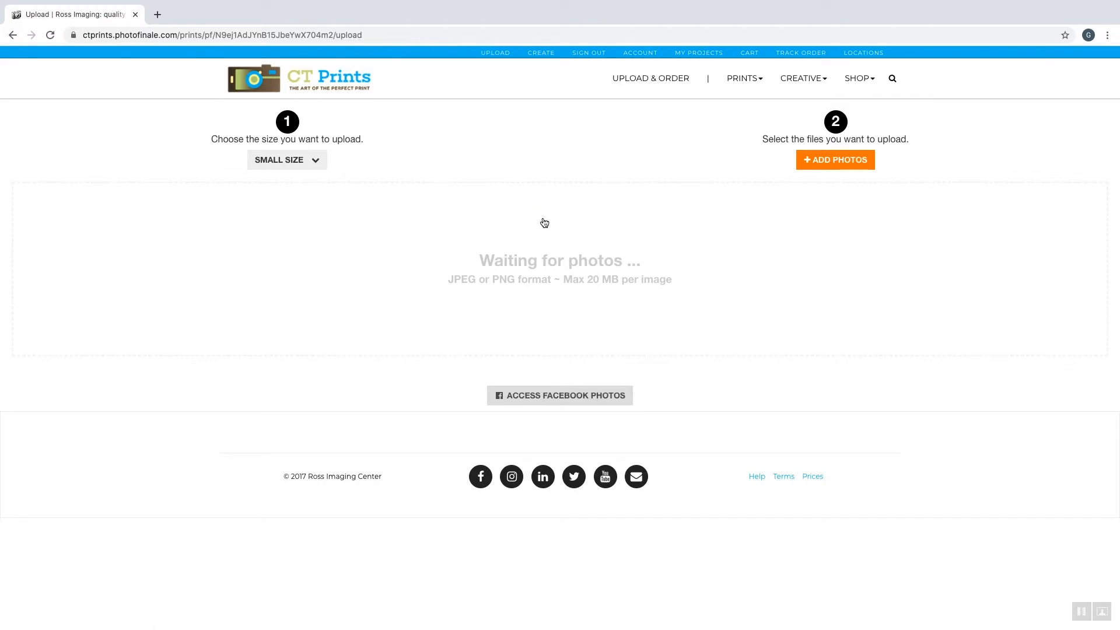
{"action": "left_click", "coordinate": [837, 169]}
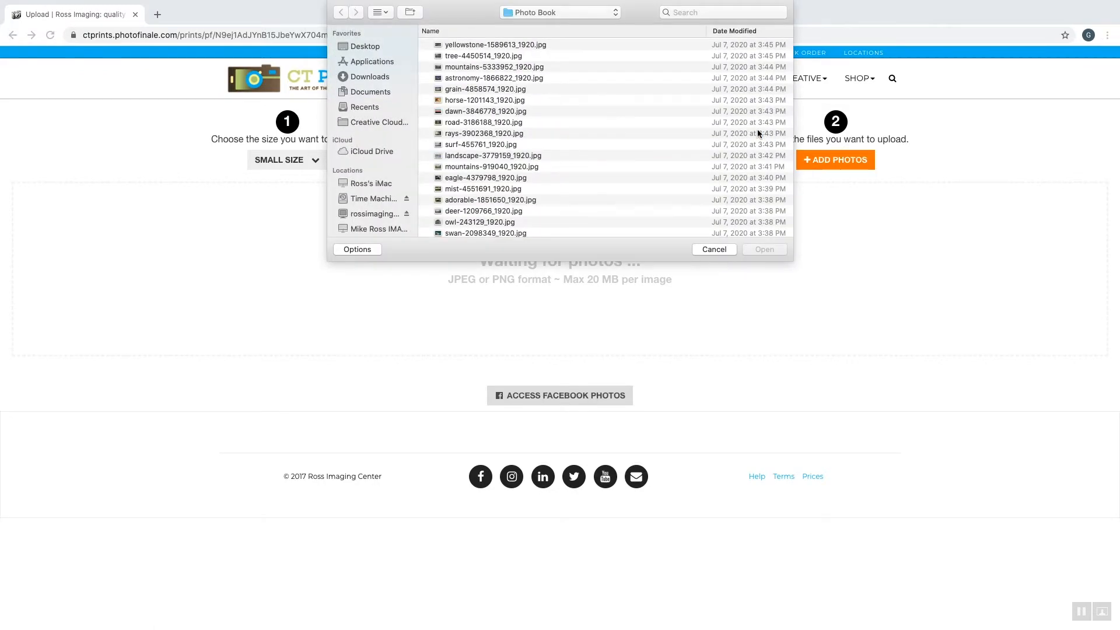
{"action": "left_click", "coordinate": [586, 47]}
{"action": "scroll", "coordinate": [586, 163], "scroll_direction": "down", "scroll_amount": 10}
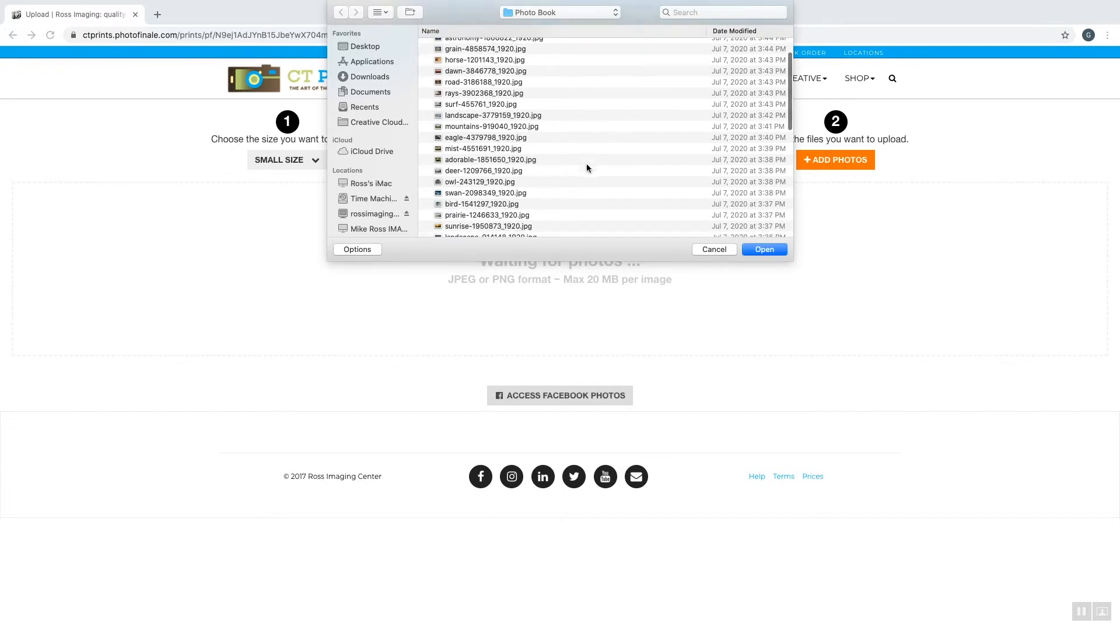
{"action": "scroll", "coordinate": [587, 161], "scroll_direction": "down", "scroll_amount": 3}
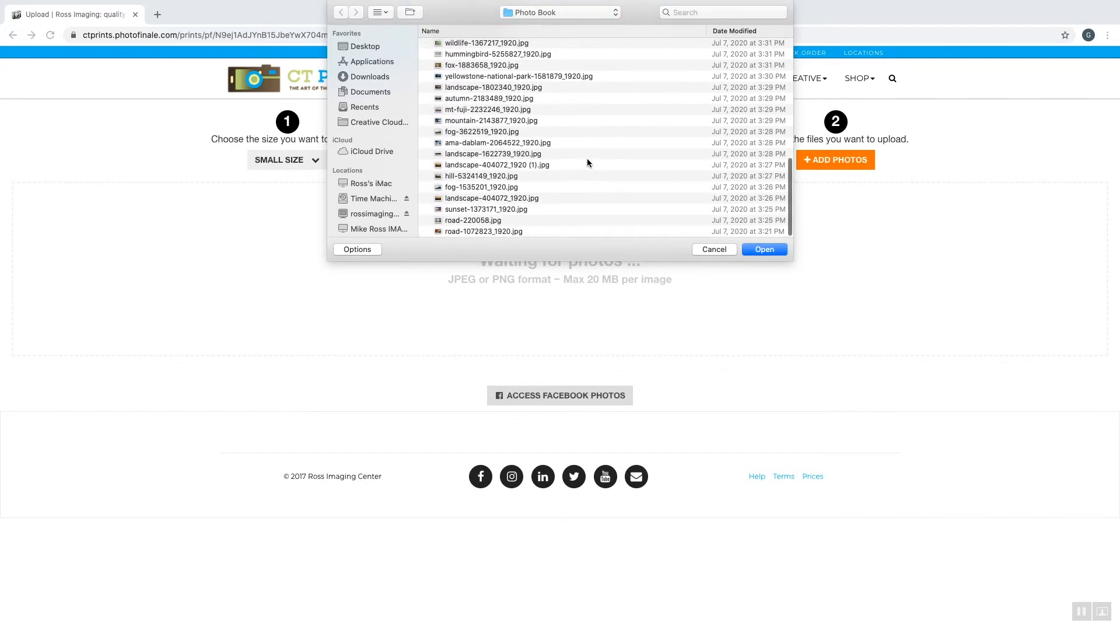
{"action": "left_click", "coordinate": [545, 232], "text": "shift"}
{"action": "left_click", "coordinate": [758, 250]}
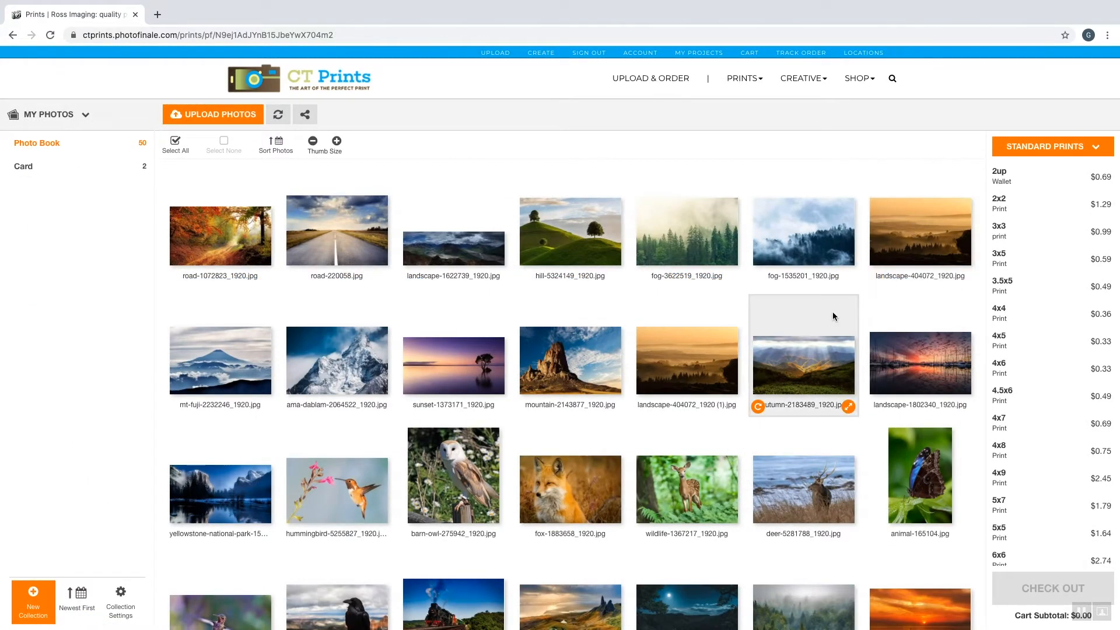
Look through the uploaded photos in the Photo Book collection
{"action": "scroll", "coordinate": [832, 312], "scroll_direction": "down", "scroll_amount": 3}
{"action": "scroll", "coordinate": [833, 312], "scroll_direction": "down", "scroll_amount": 6}
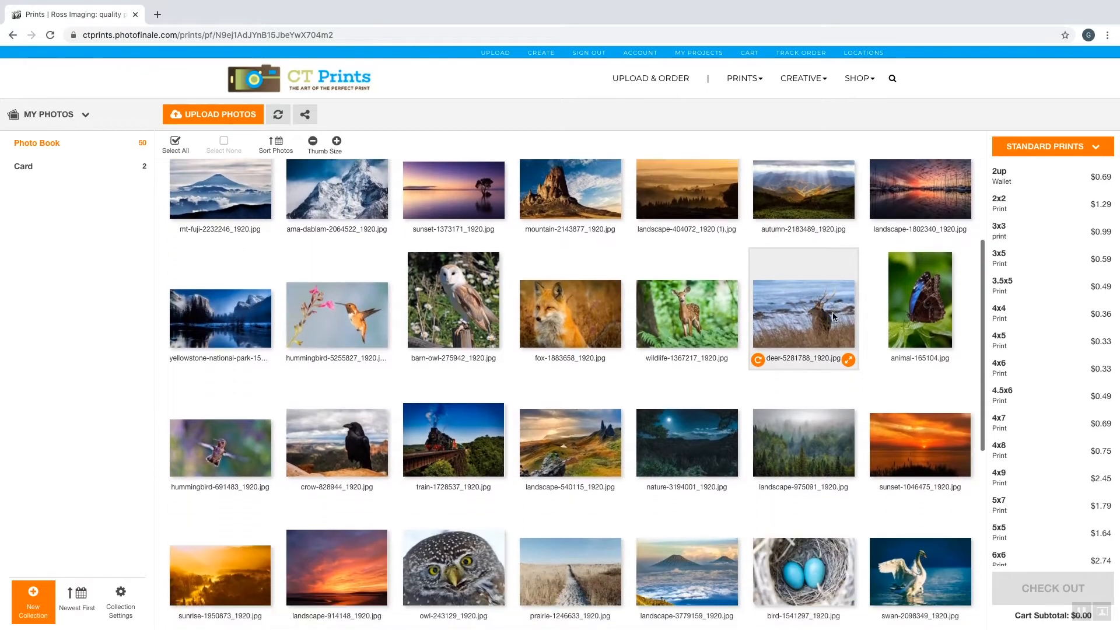
{"action": "scroll", "coordinate": [832, 313], "scroll_direction": "down", "scroll_amount": 1}
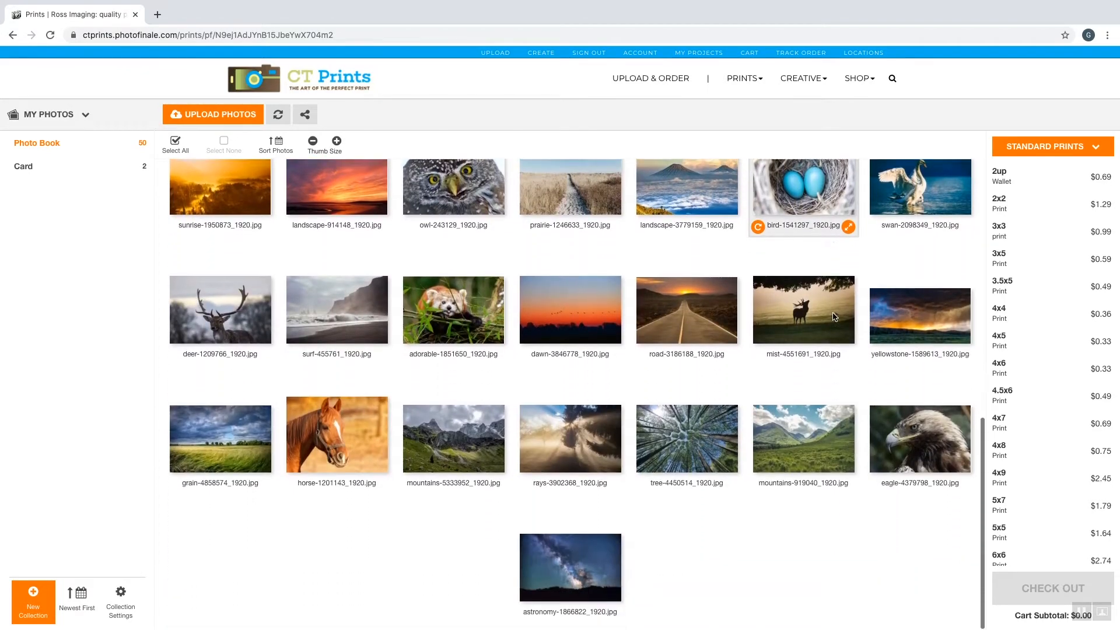
{"action": "scroll", "coordinate": [832, 313], "scroll_direction": "up", "scroll_amount": 3}
{"action": "scroll", "coordinate": [832, 313], "scroll_direction": "up", "scroll_amount": 7}
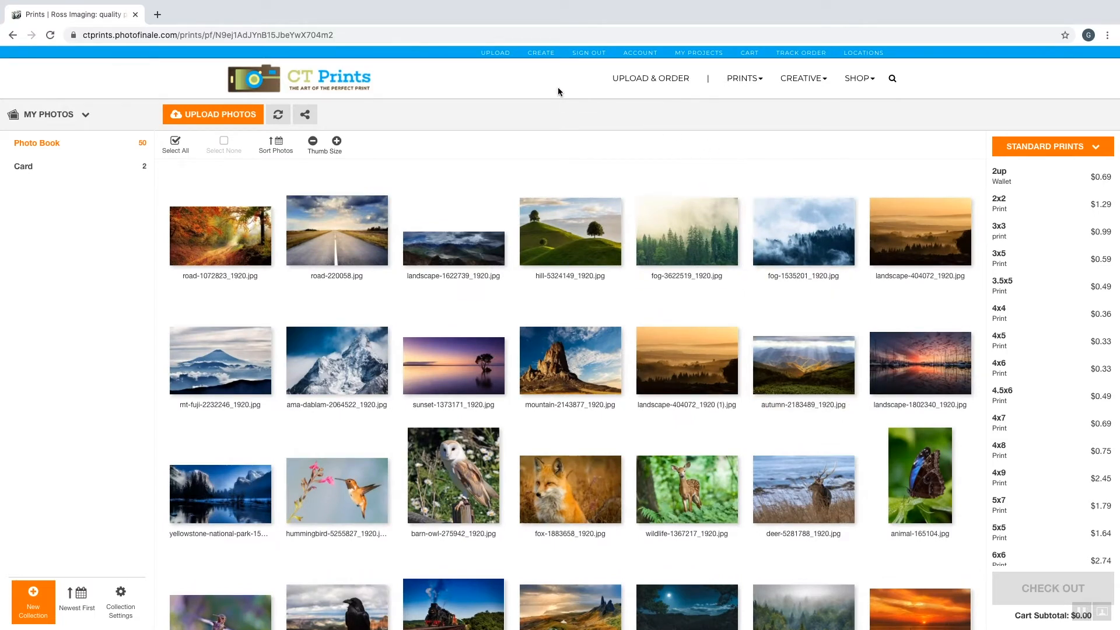
Start creating a layflat book using the 11x8.5 Printed Hard Cover product with 20 to 50 lay flat pages
{"action": "left_click", "coordinate": [541, 53]}
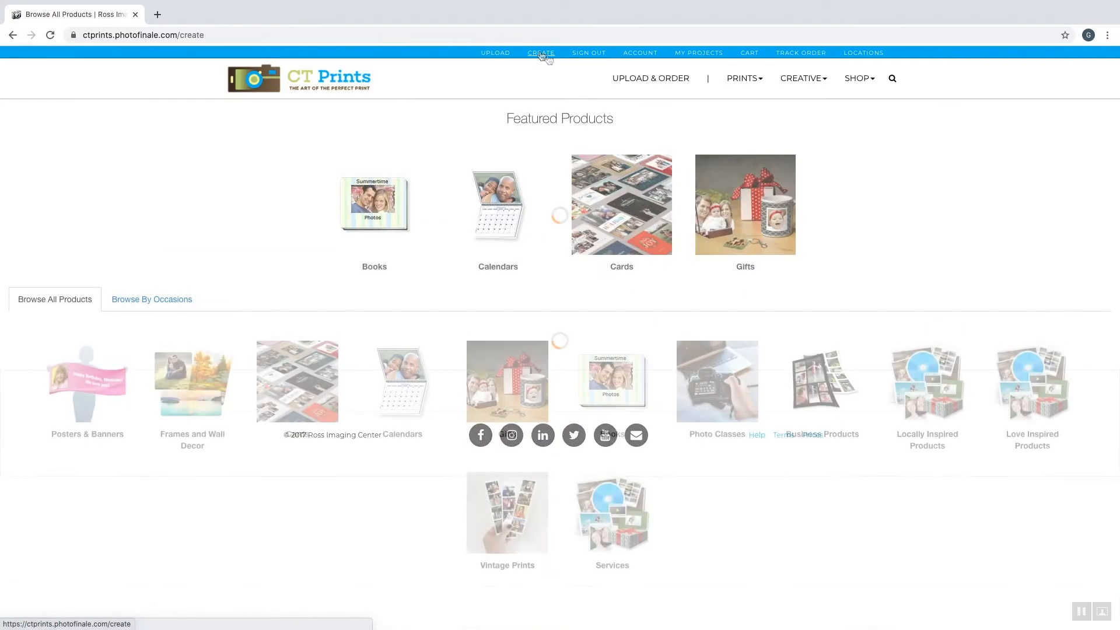
{"action": "left_click", "coordinate": [389, 206]}
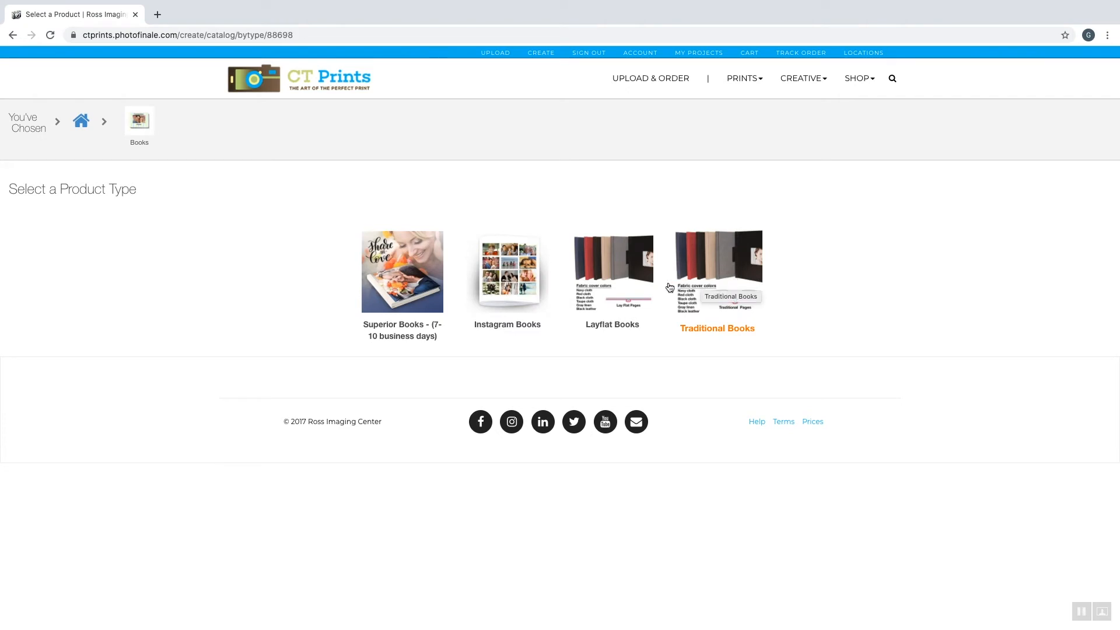
{"action": "left_click", "coordinate": [627, 289]}
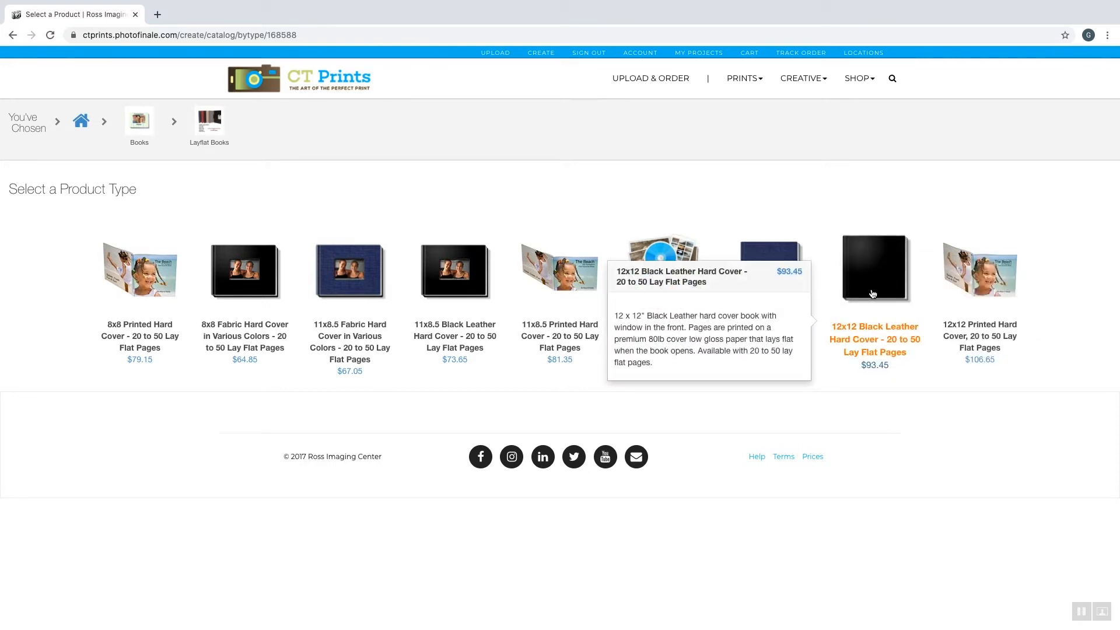
{"action": "left_click", "coordinate": [570, 286]}
Choose the White Book style from the Anytime styles and continue to the project setup
{"action": "scroll", "coordinate": [531, 266], "scroll_direction": "down", "scroll_amount": 2}
{"action": "scroll", "coordinate": [531, 267], "scroll_direction": "down", "scroll_amount": 2}
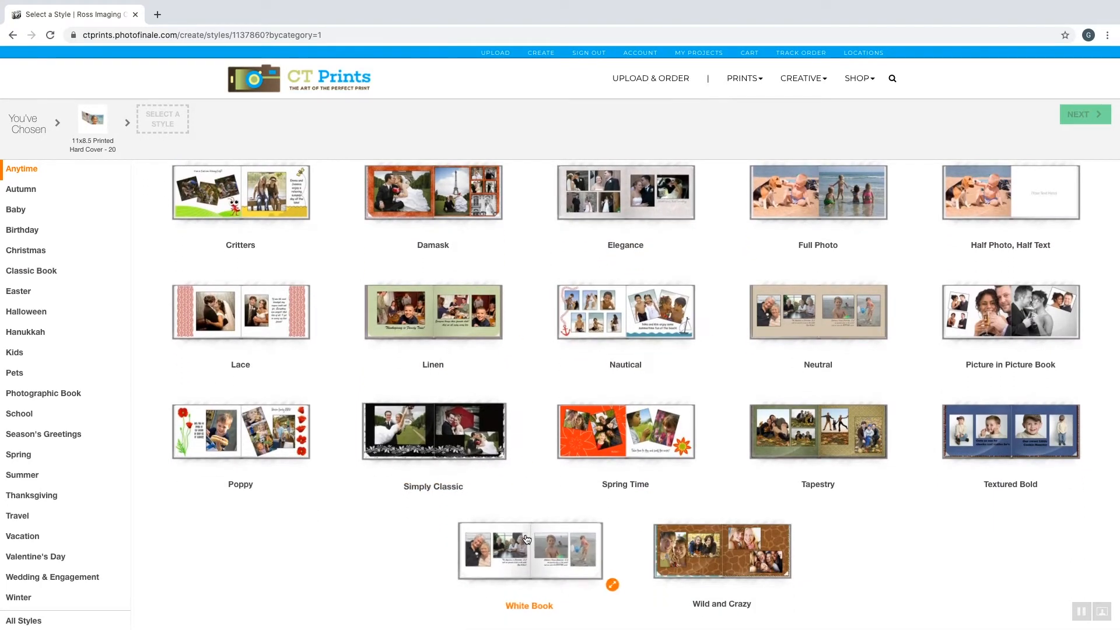
{"action": "scroll", "coordinate": [527, 547], "scroll_direction": "up", "scroll_amount": 1}
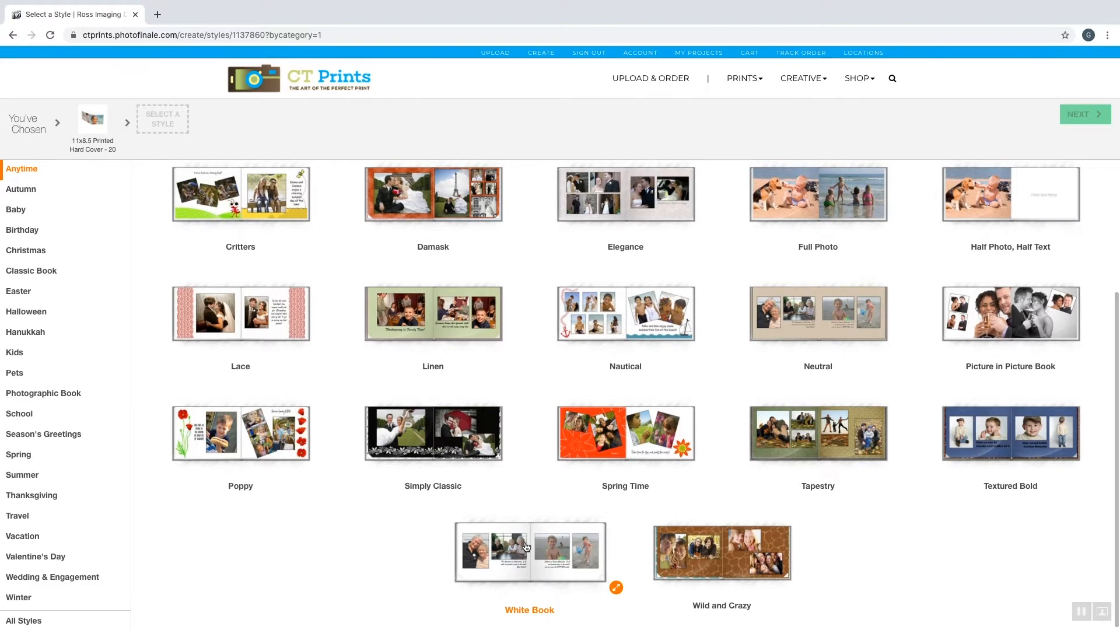
{"action": "left_click", "coordinate": [540, 551]}
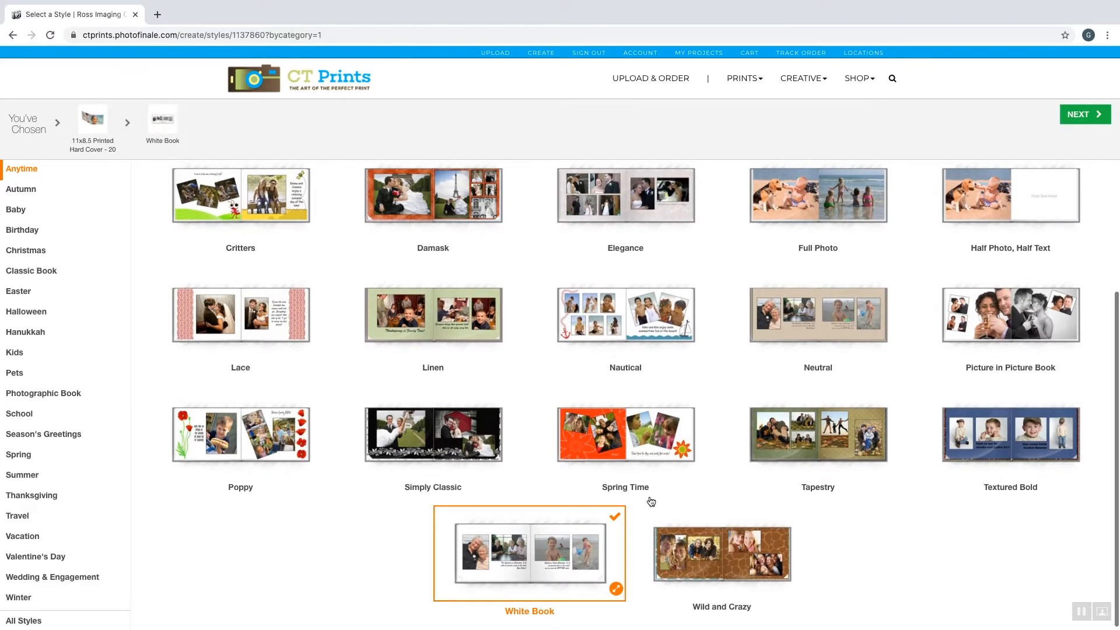
{"action": "left_click", "coordinate": [1088, 120]}
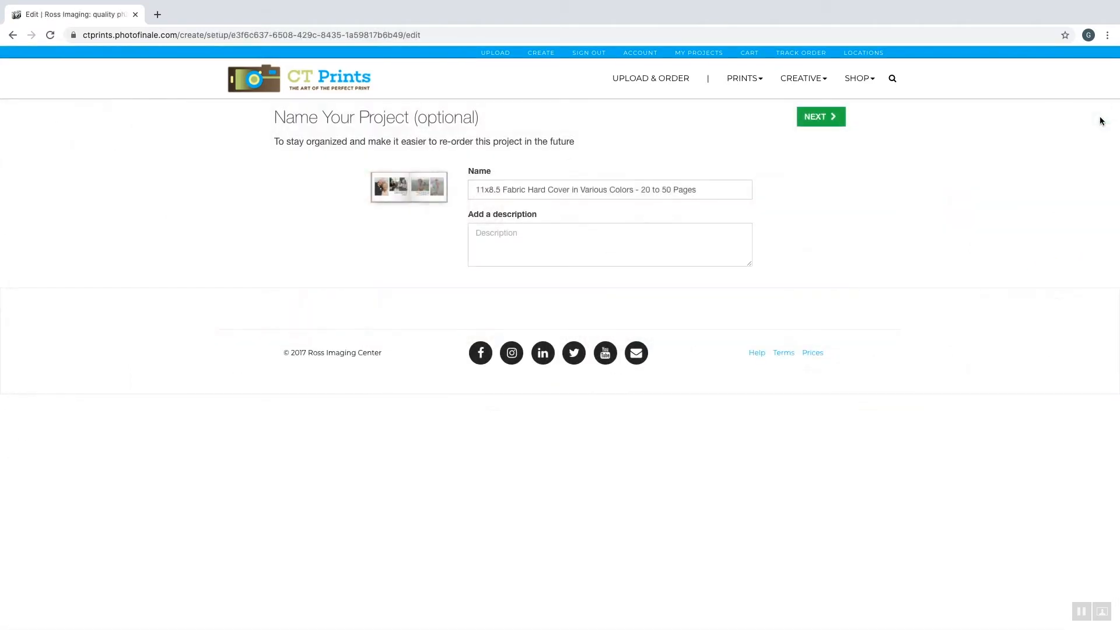
Name the project "Photo Book Demo" and continue to photo placement
{"action": "left_click", "coordinate": [688, 197]}
{"action": "left_click_drag", "start_coordinate": [705, 194], "coordinate": [454, 186]}
{"action": "type", "text": "Photo Book Demo"}
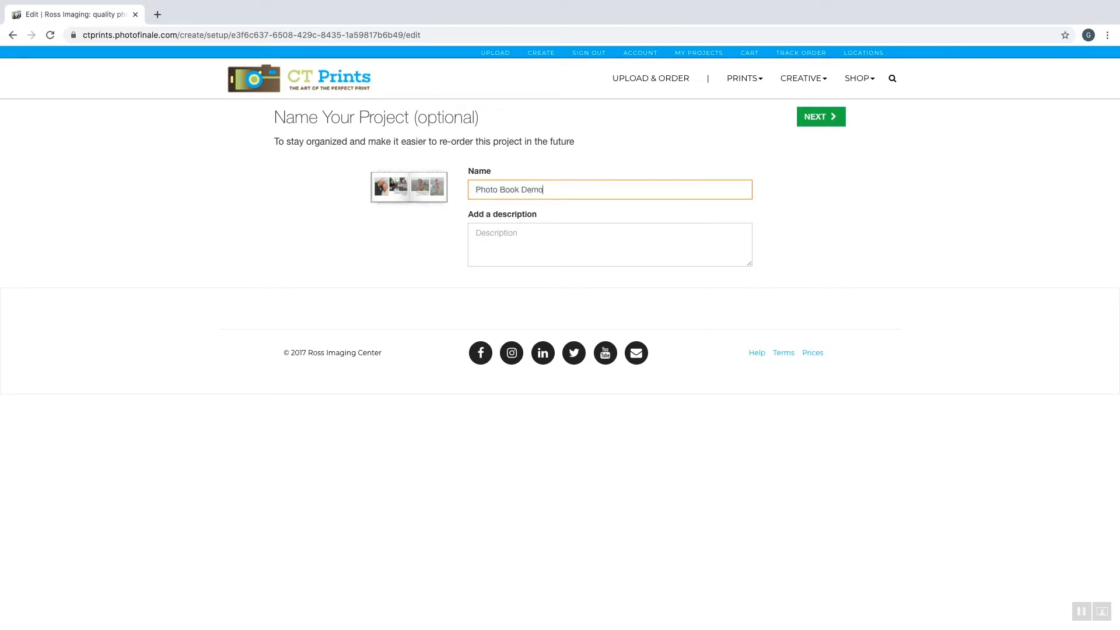
{"action": "left_click", "coordinate": [820, 120]}
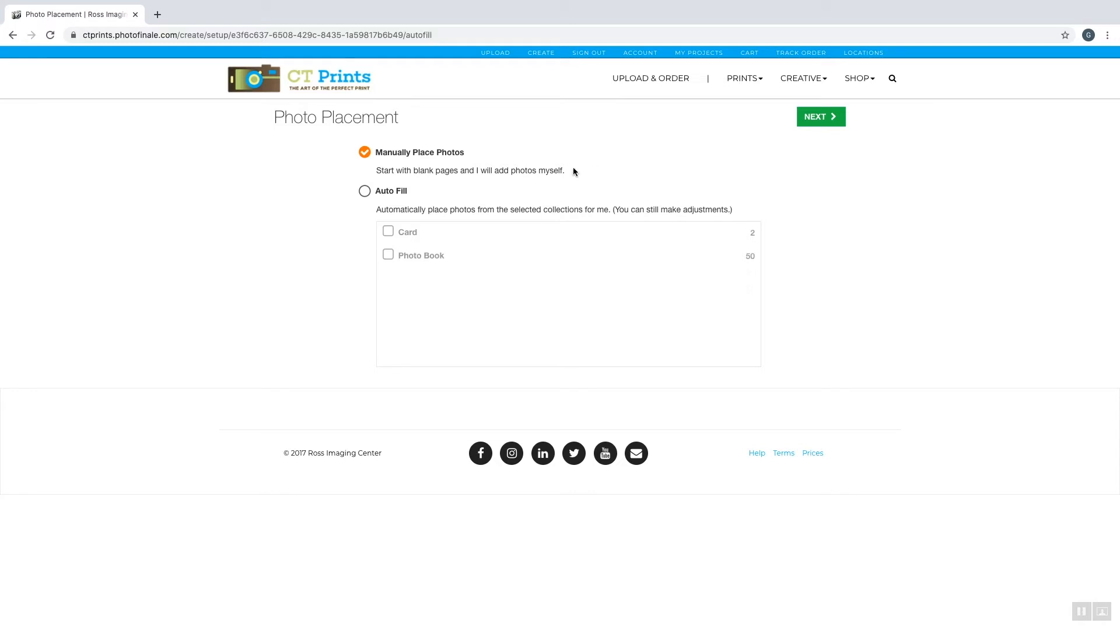
Build the book with Auto Fill from the Photo Book collection, using the "Mix it up!" layout and 20 pages
{"action": "left_click", "coordinate": [366, 191]}
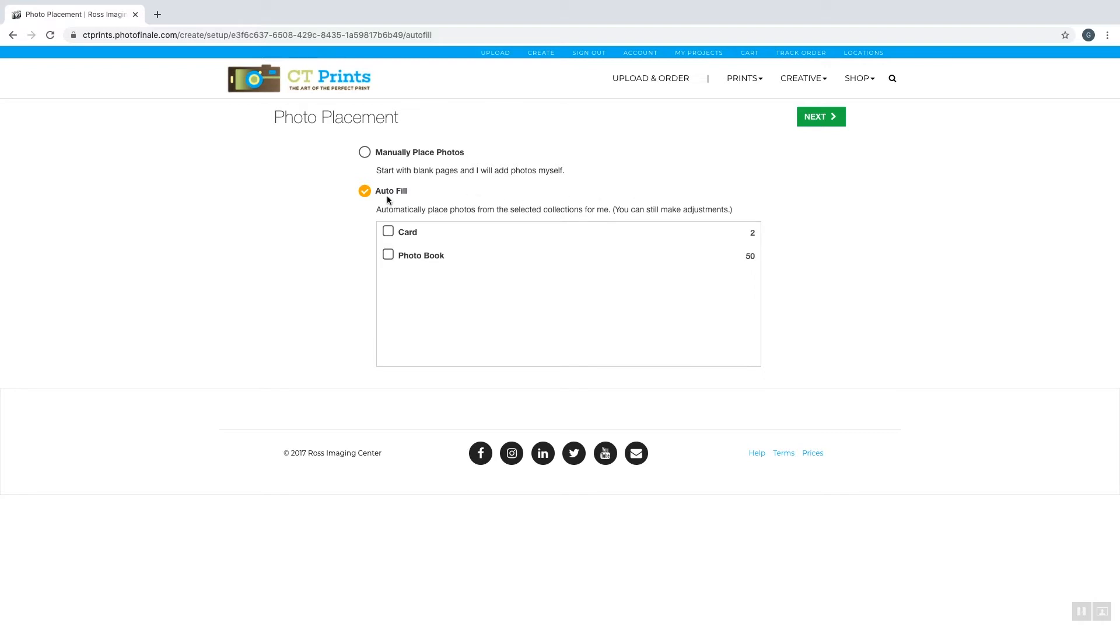
{"action": "left_click", "coordinate": [390, 261]}
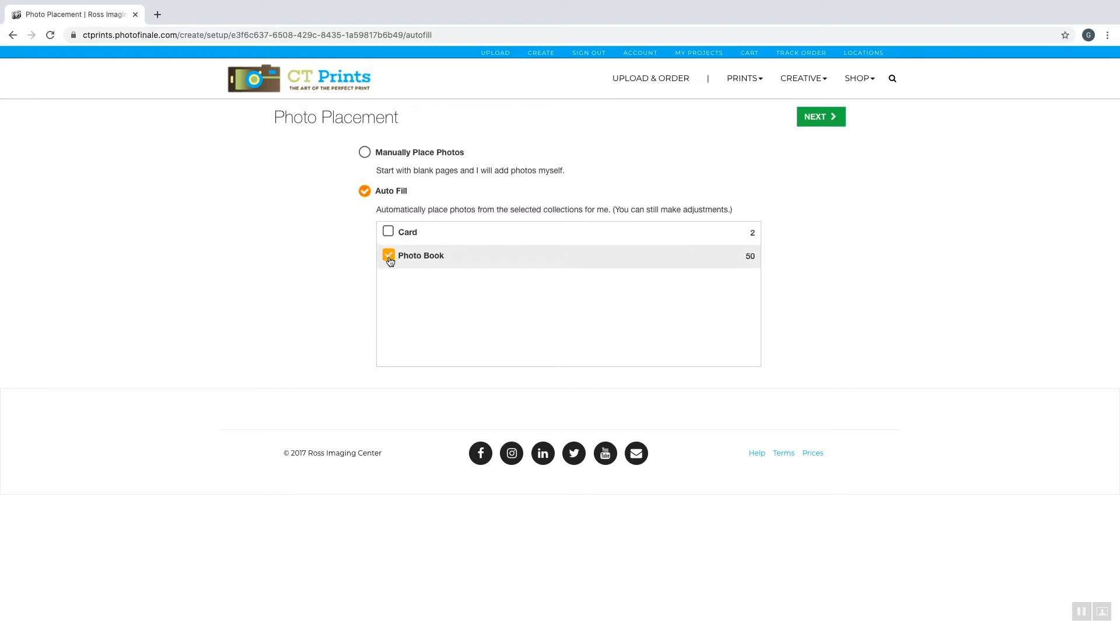
{"action": "left_click", "coordinate": [832, 120]}
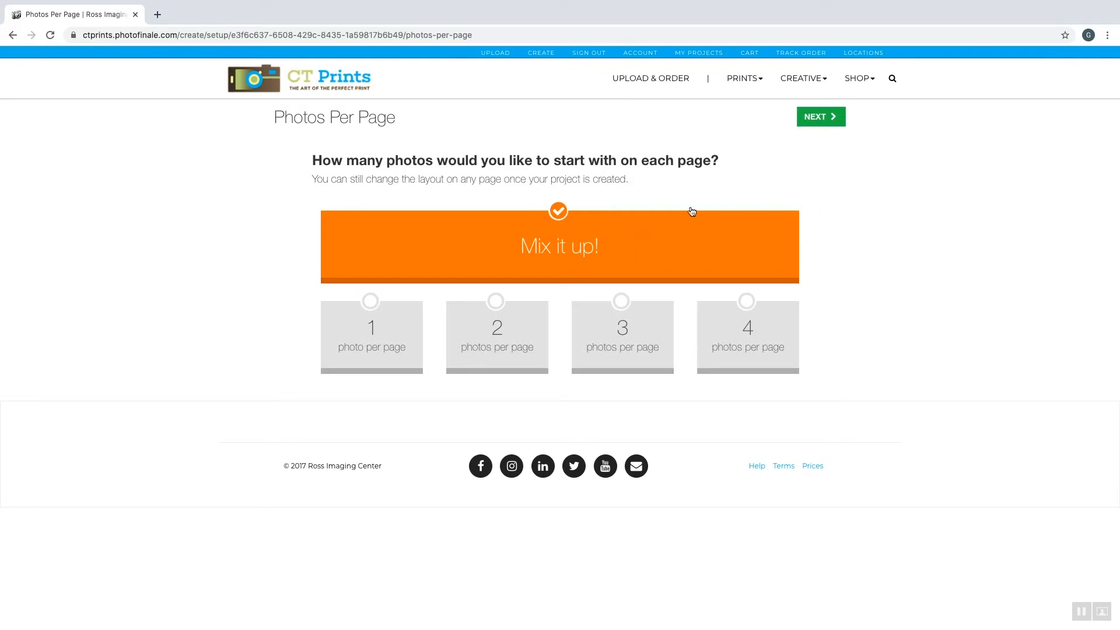
{"action": "left_click", "coordinate": [824, 119]}
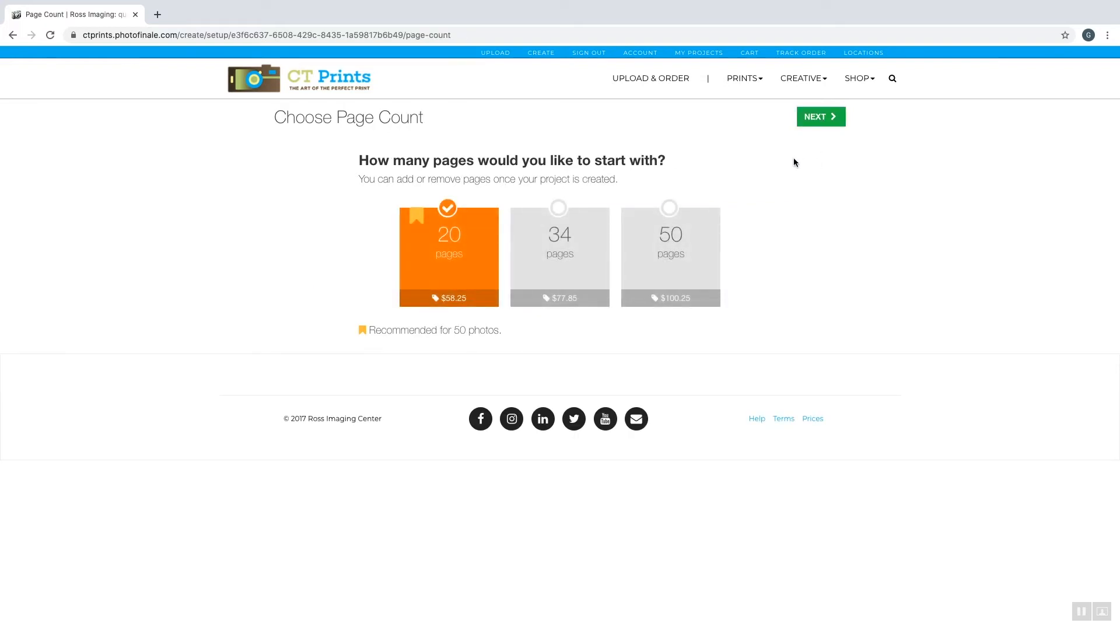
{"action": "left_click", "coordinate": [825, 119]}
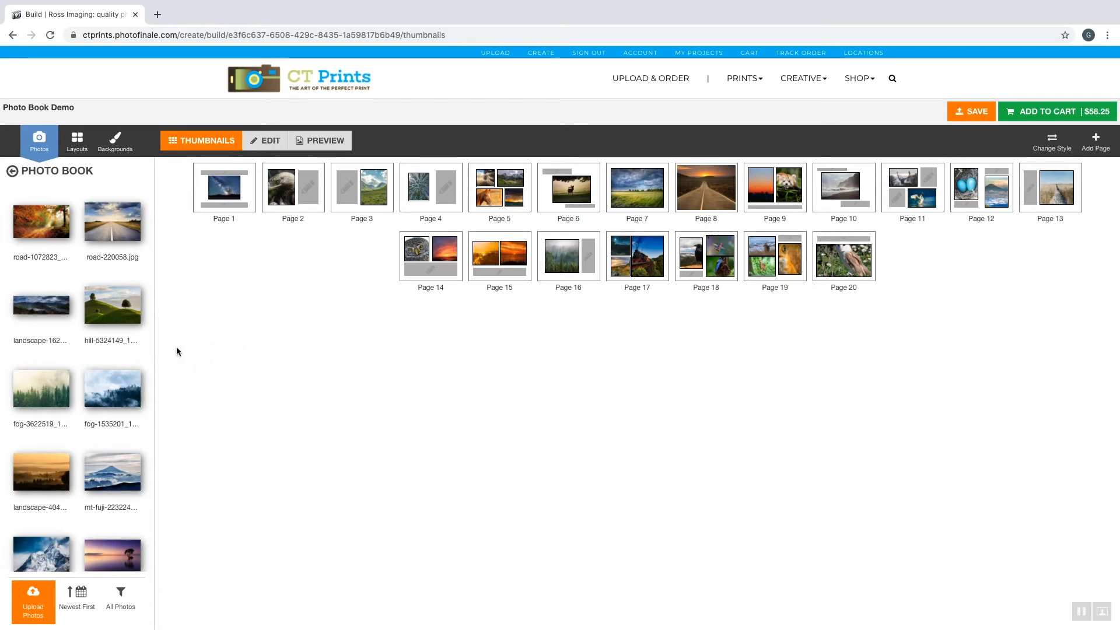
Examine the collection's photo list to see which photos are already used in the book
{"action": "mouse_move", "coordinate": [115, 368]}
{"action": "scroll", "coordinate": [113, 364], "scroll_direction": "down", "scroll_amount": 3}
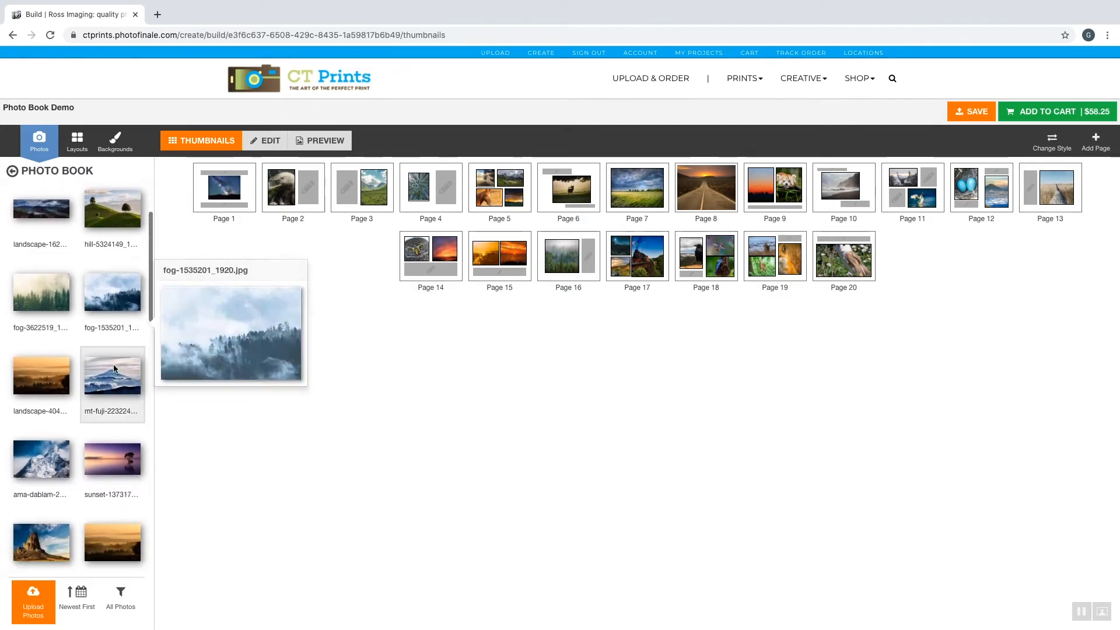
{"action": "scroll", "coordinate": [114, 364], "scroll_direction": "down", "scroll_amount": 3}
{"action": "scroll", "coordinate": [113, 364], "scroll_direction": "down", "scroll_amount": 2}
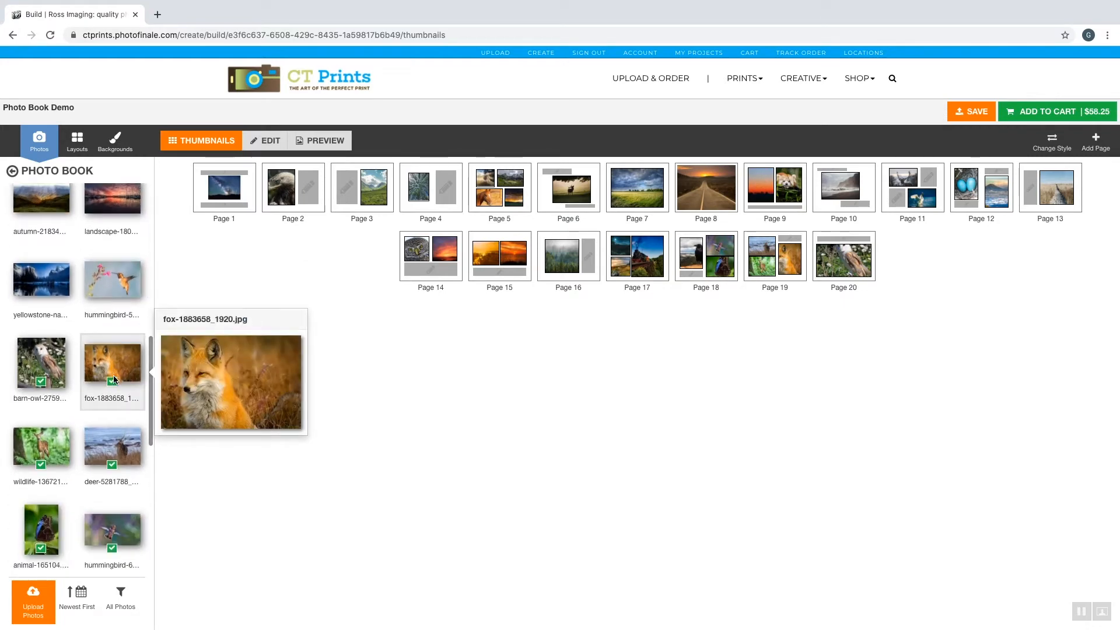
{"action": "scroll", "coordinate": [114, 385], "scroll_direction": "down", "scroll_amount": 3}
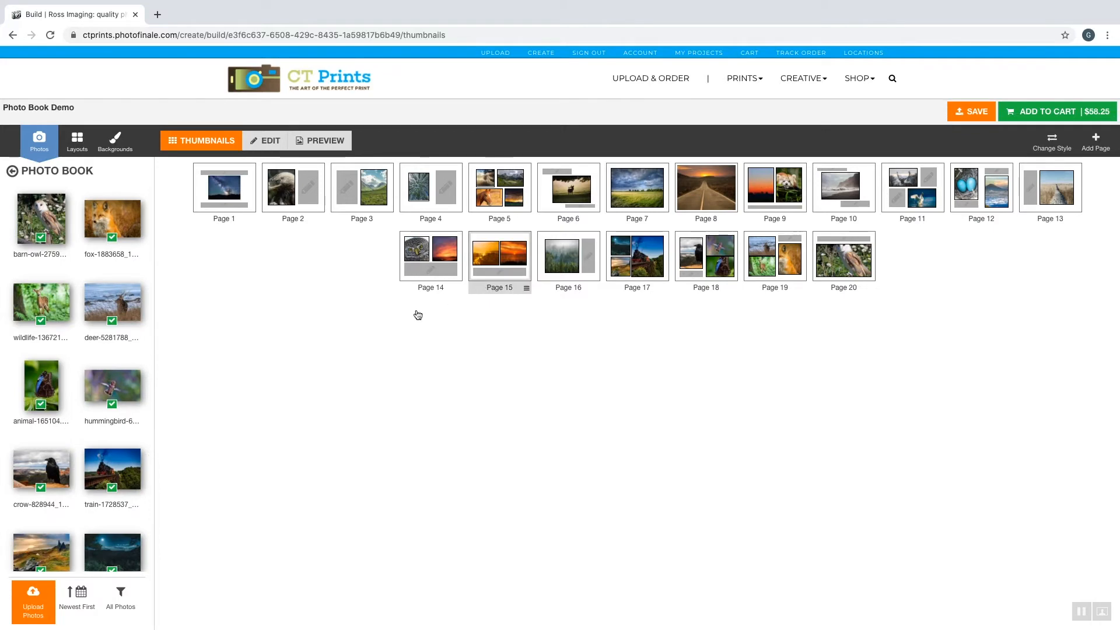
{"action": "scroll", "coordinate": [112, 374], "scroll_direction": "up", "scroll_amount": 2}
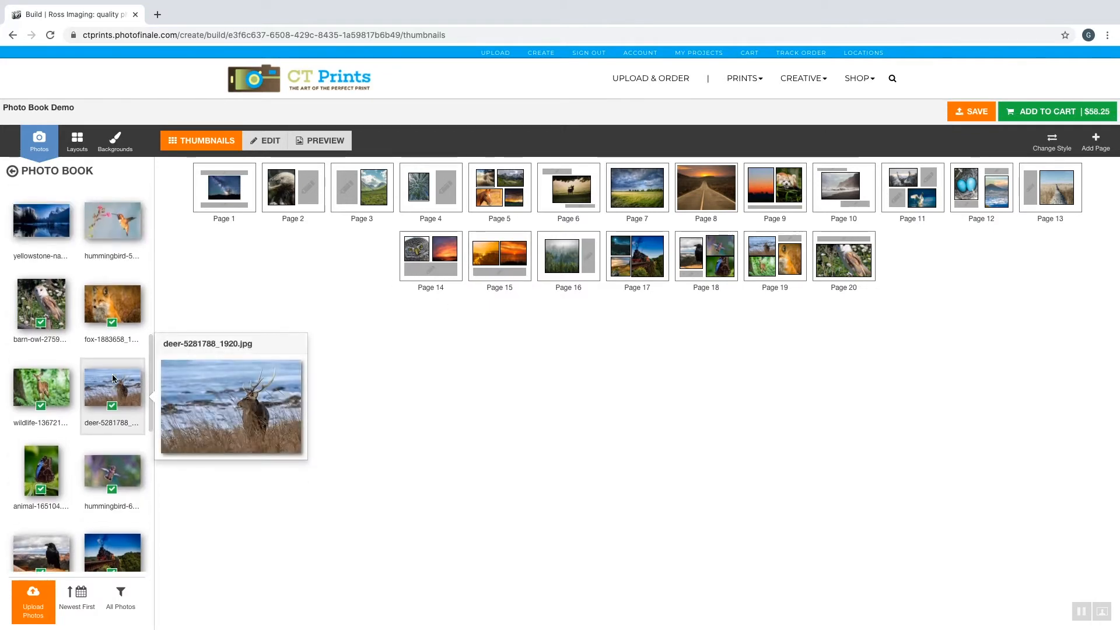
{"action": "mouse_move", "coordinate": [98, 324]}
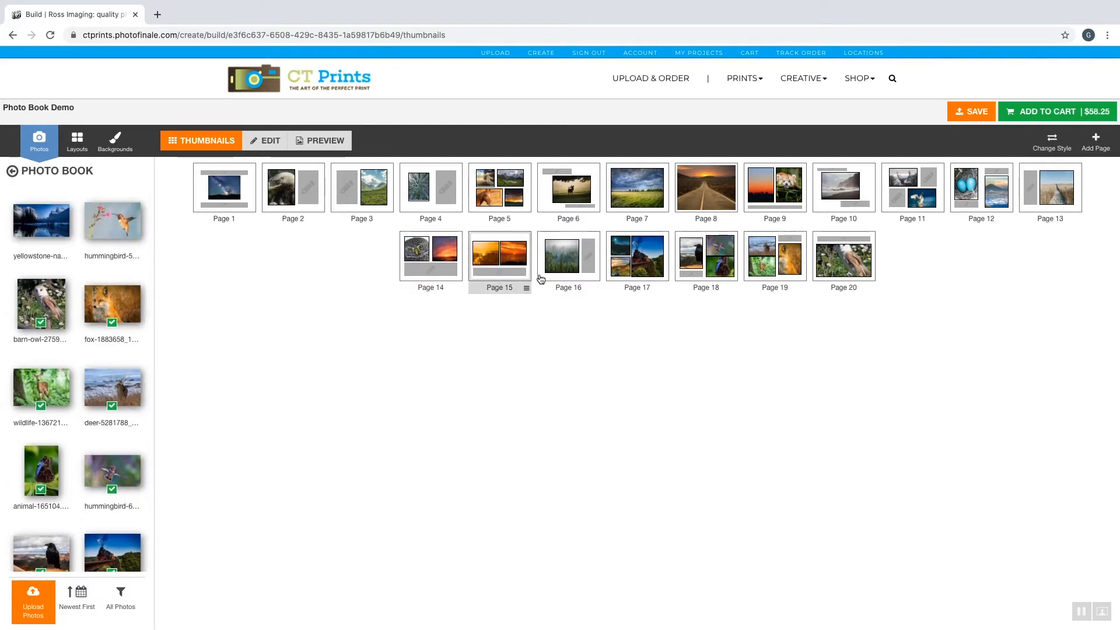
Replace the deer photo on page 6 with fox-1883658_1920.jpg and shift the fox slightly right within its frame
{"action": "double_click", "coordinate": [585, 199]}
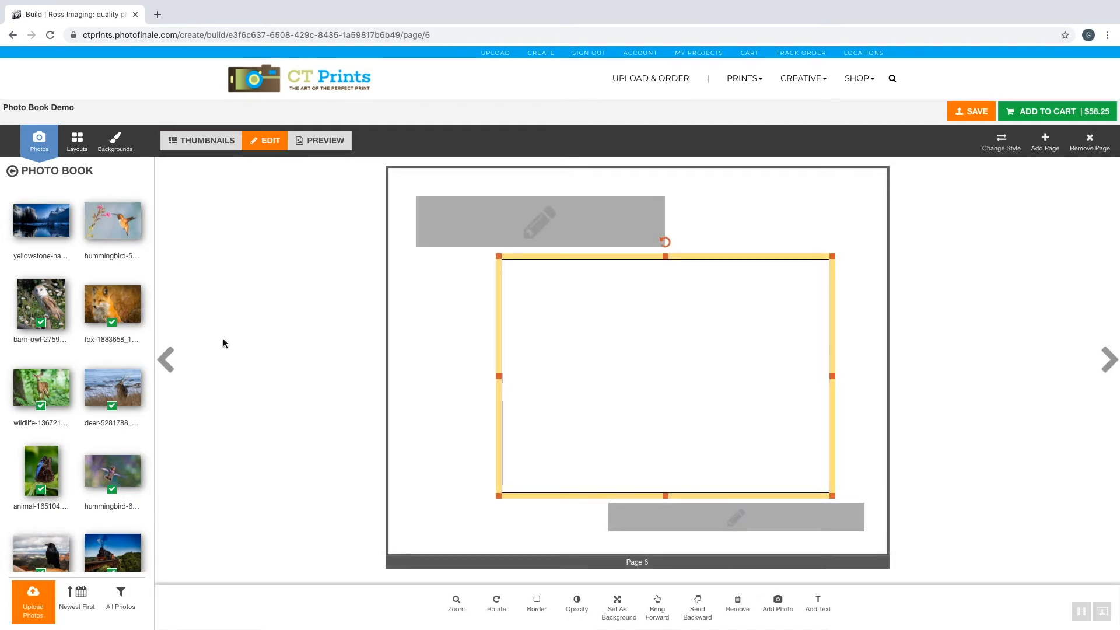
{"action": "mouse_move", "coordinate": [111, 304]}
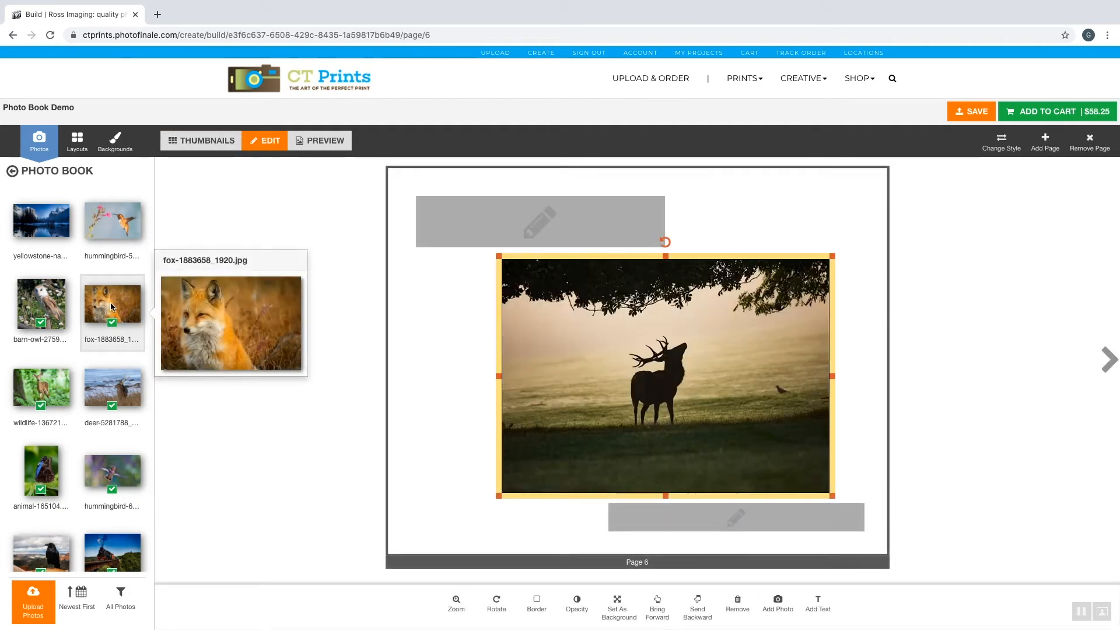
{"action": "scroll", "coordinate": [111, 306], "scroll_direction": "down", "scroll_amount": 1}
{"action": "left_click_drag", "start_coordinate": [112, 308], "coordinate": [637, 356]}
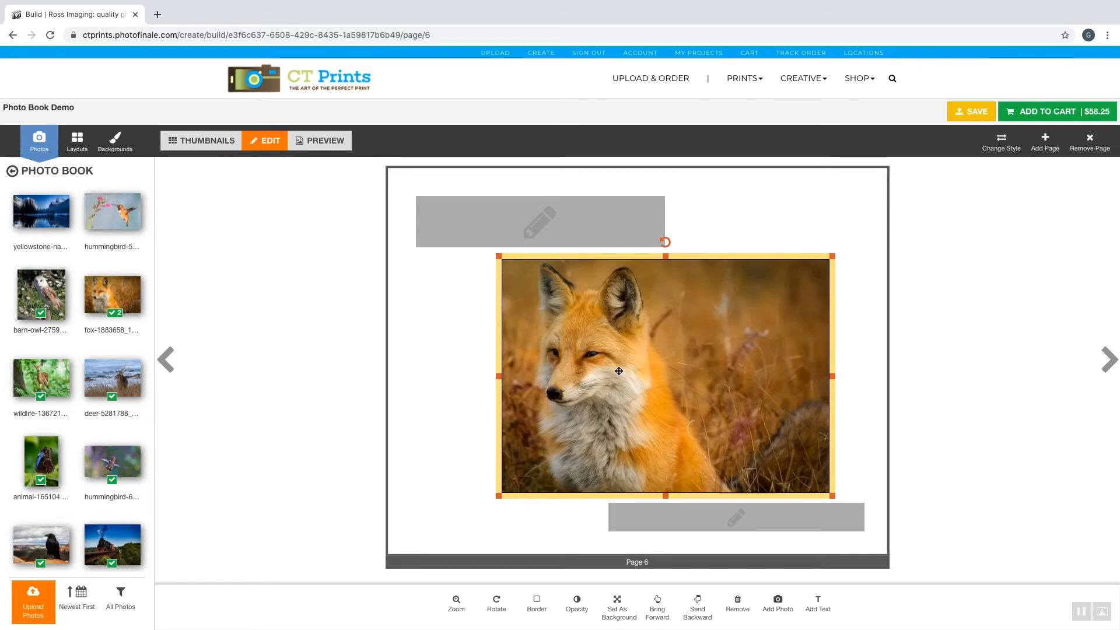
{"action": "left_click_drag", "start_coordinate": [619, 371], "coordinate": [636, 371]}
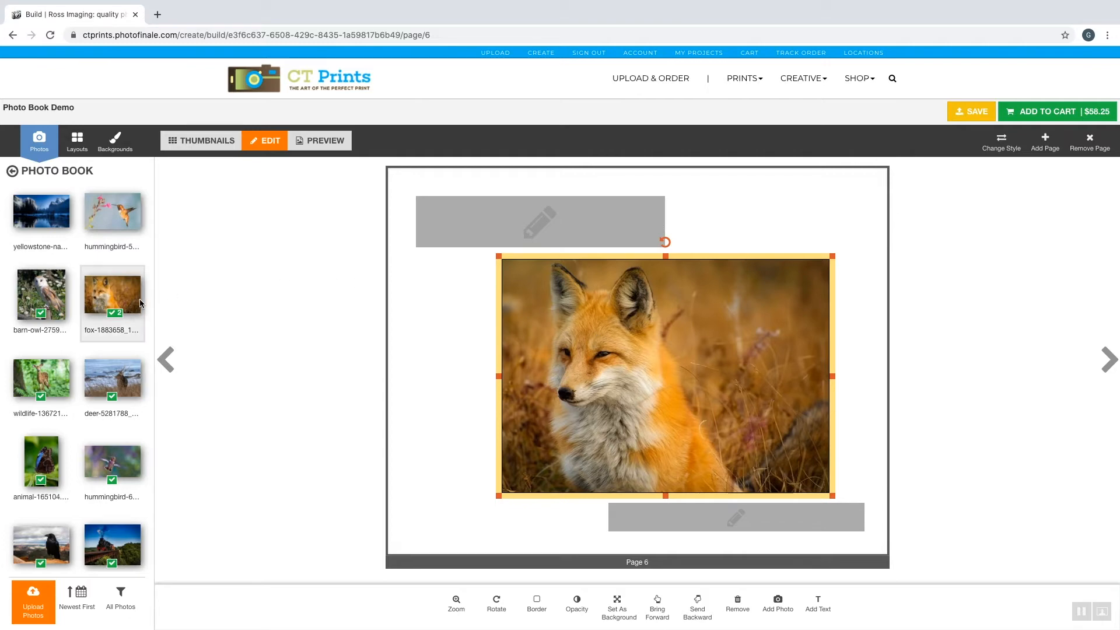
{"action": "mouse_move", "coordinate": [116, 319]}
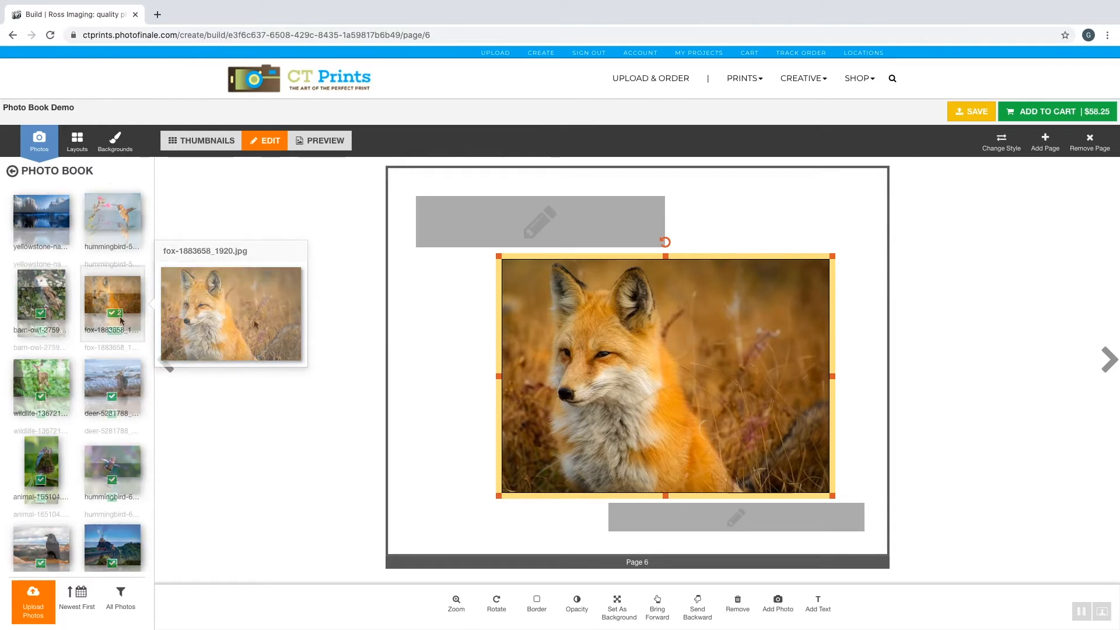
Move the four-photo page 5 to the page 8 position and add 2 pages after the last page
{"action": "left_click", "coordinate": [200, 142]}
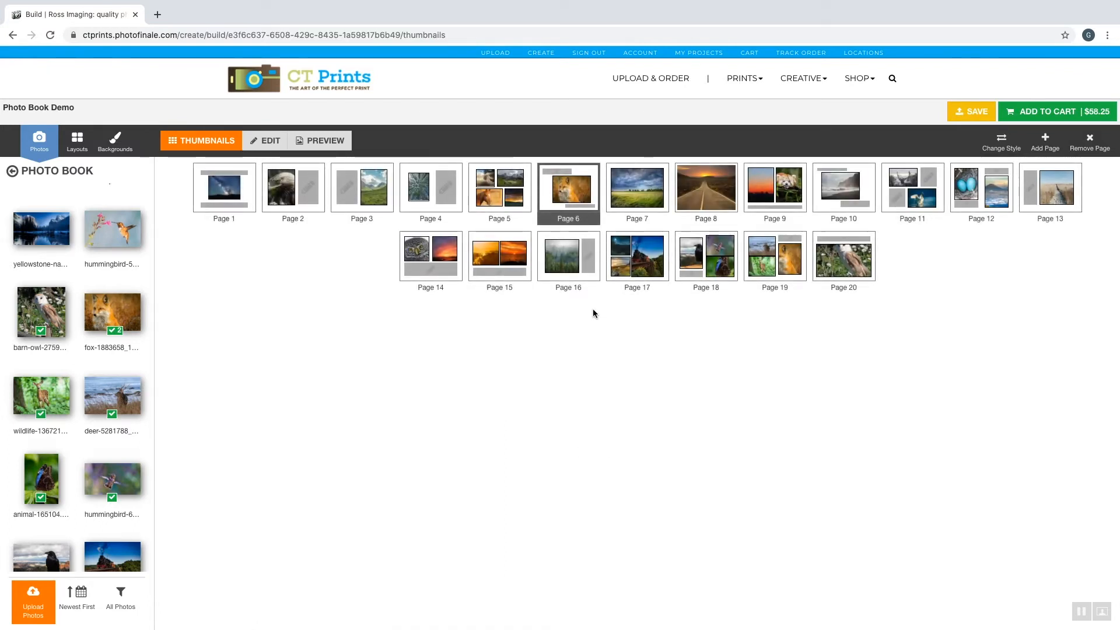
{"action": "left_click_drag", "start_coordinate": [533, 221], "coordinate": [706, 222]}
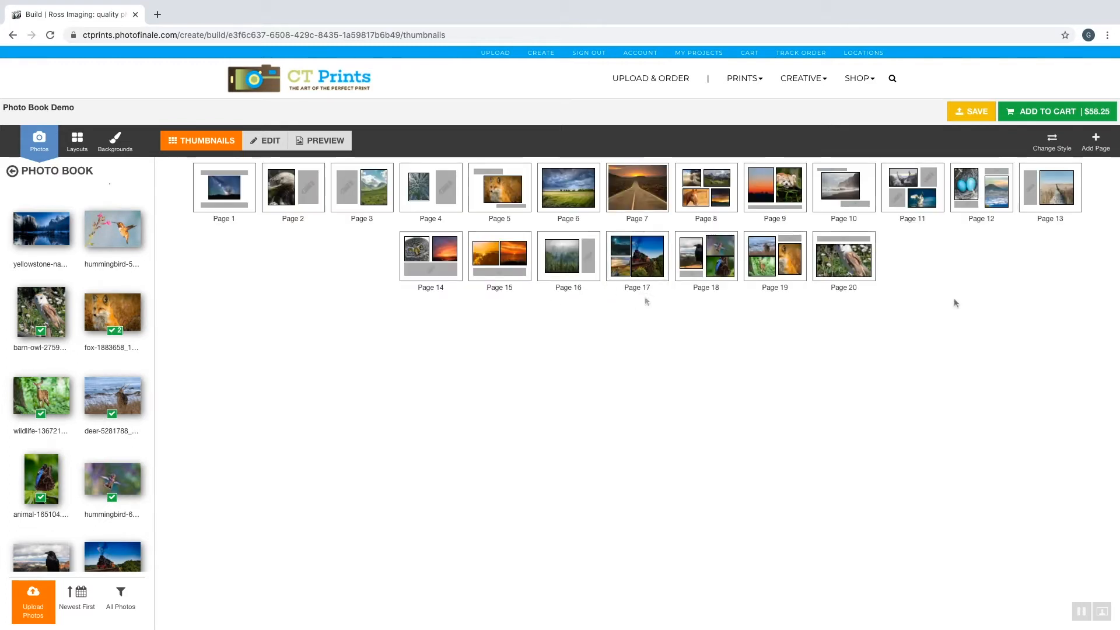
{"action": "left_click", "coordinate": [1096, 141]}
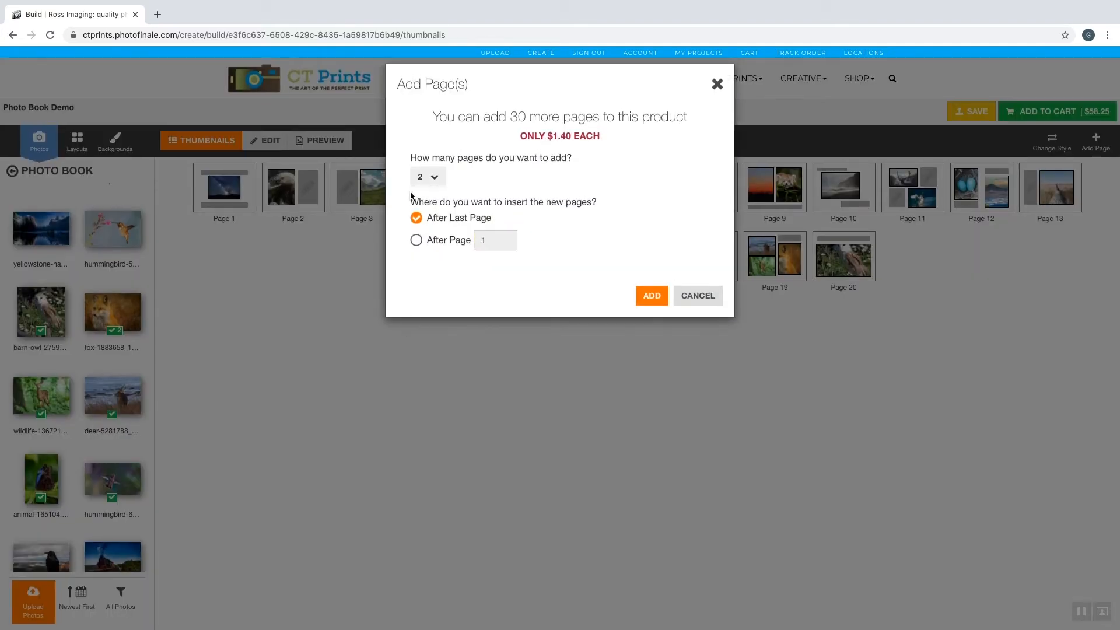
{"action": "left_click", "coordinate": [440, 184]}
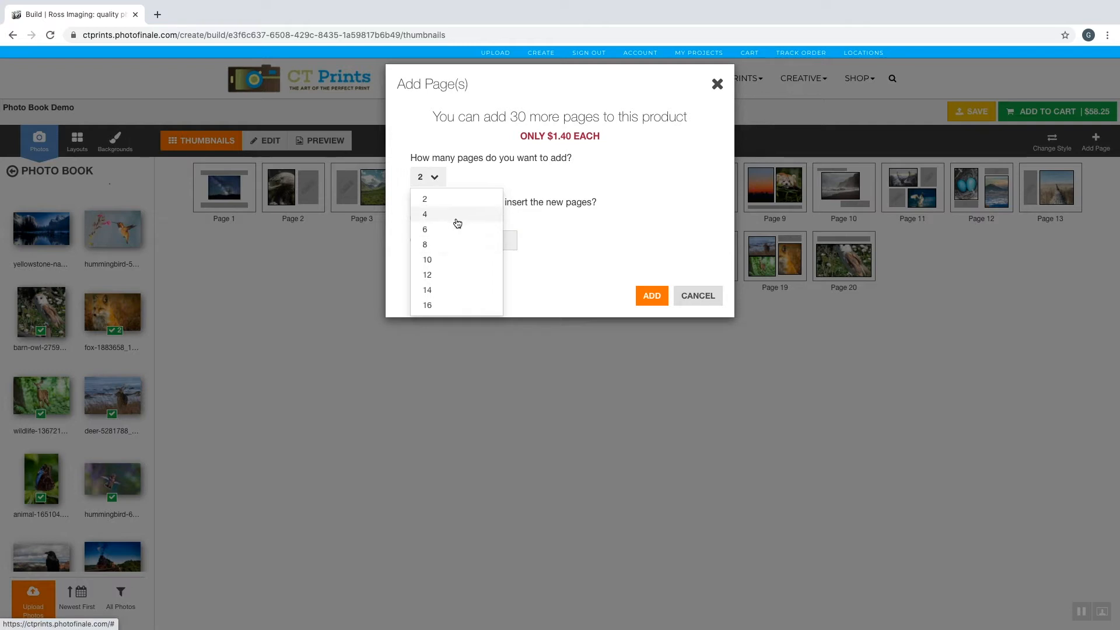
{"action": "left_click", "coordinate": [545, 173]}
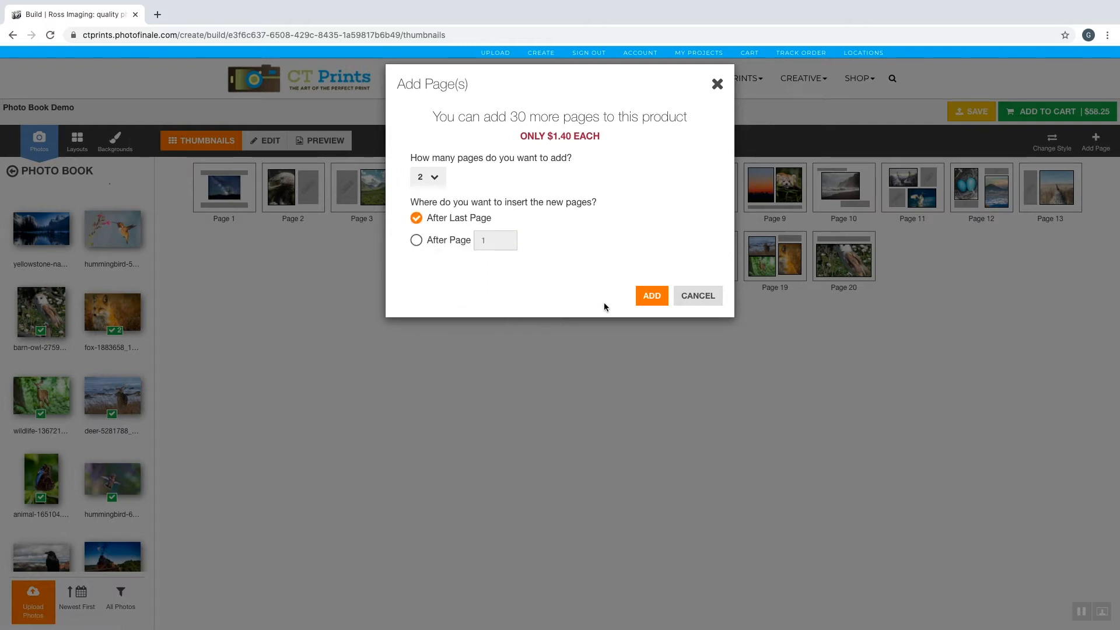
{"action": "left_click", "coordinate": [648, 299]}
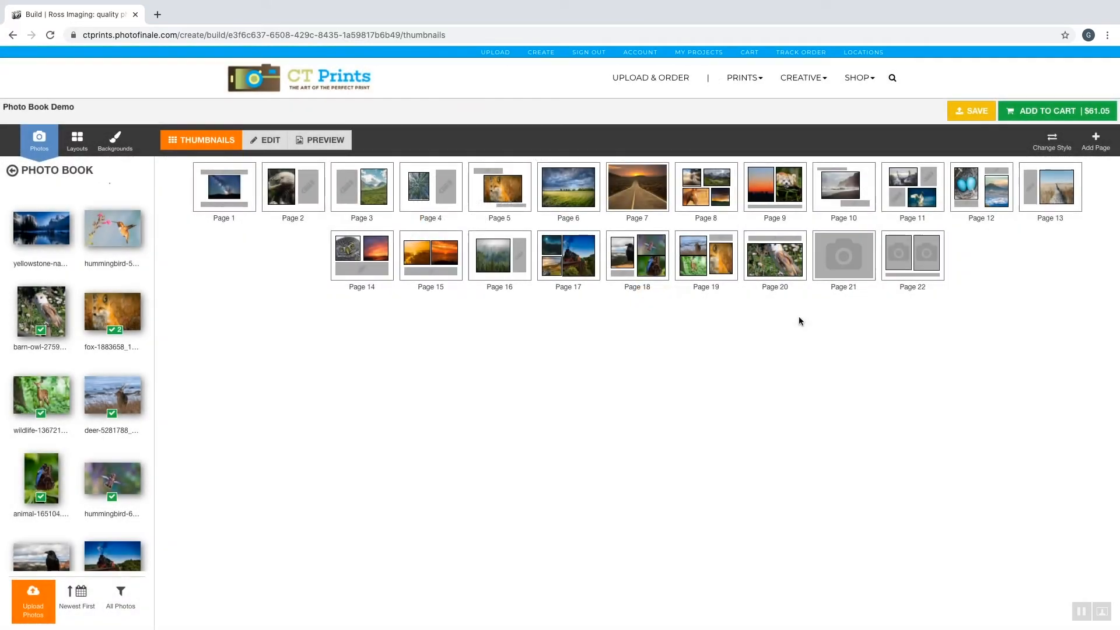
Apply the layout with four staggered photo frames and no text areas to the new page 22
{"action": "double_click", "coordinate": [919, 258]}
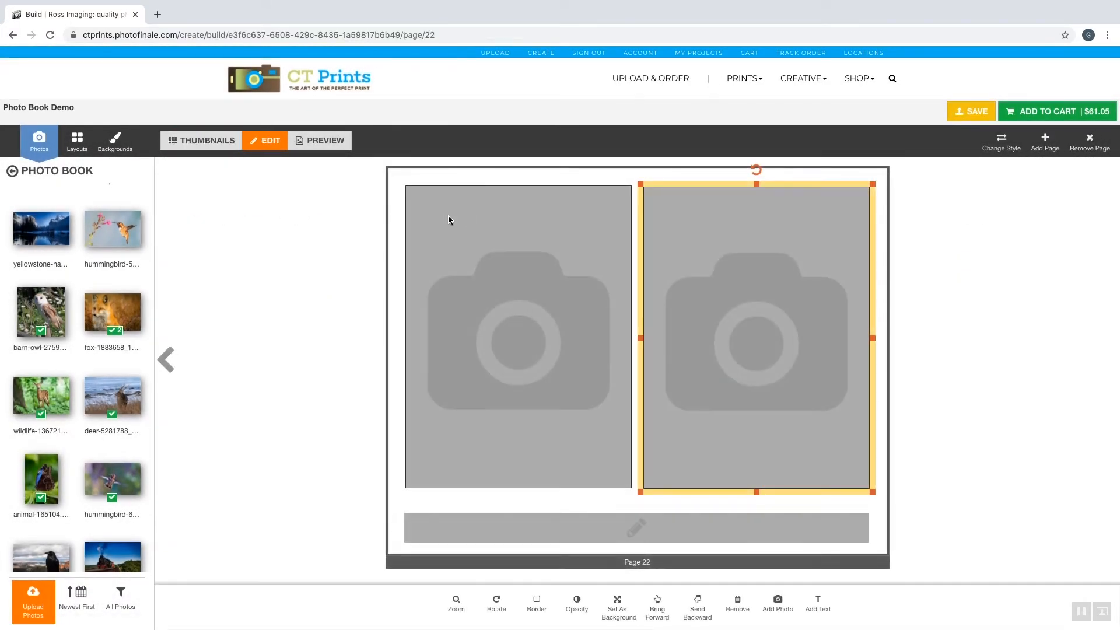
{"action": "left_click", "coordinate": [73, 141]}
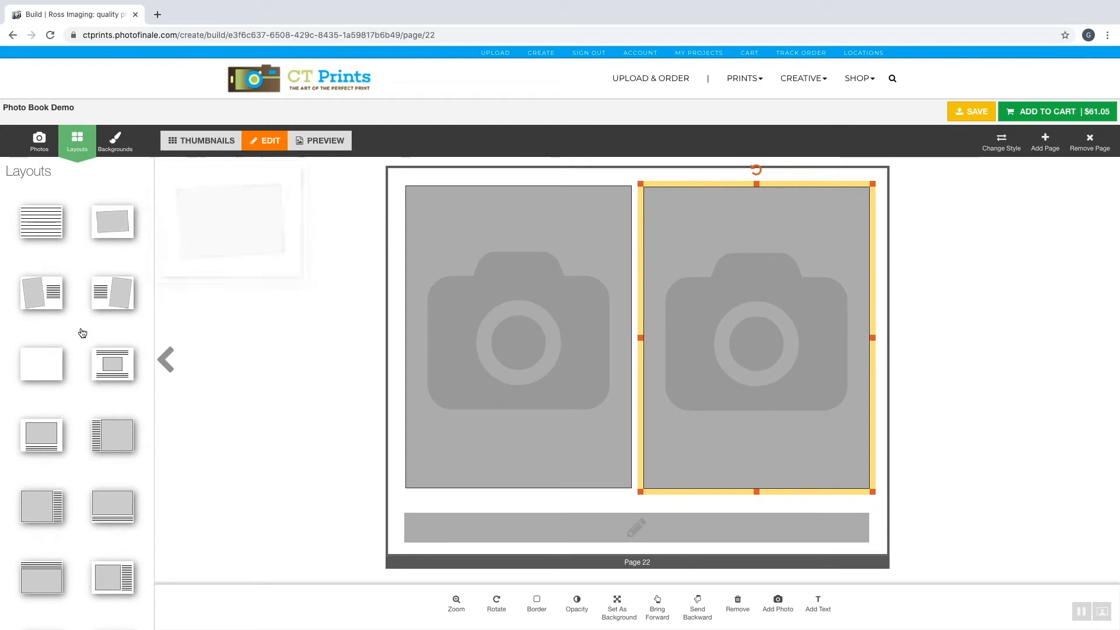
{"action": "scroll", "coordinate": [83, 332], "scroll_direction": "down", "scroll_amount": 3}
{"action": "scroll", "coordinate": [82, 335], "scroll_direction": "down", "scroll_amount": 5}
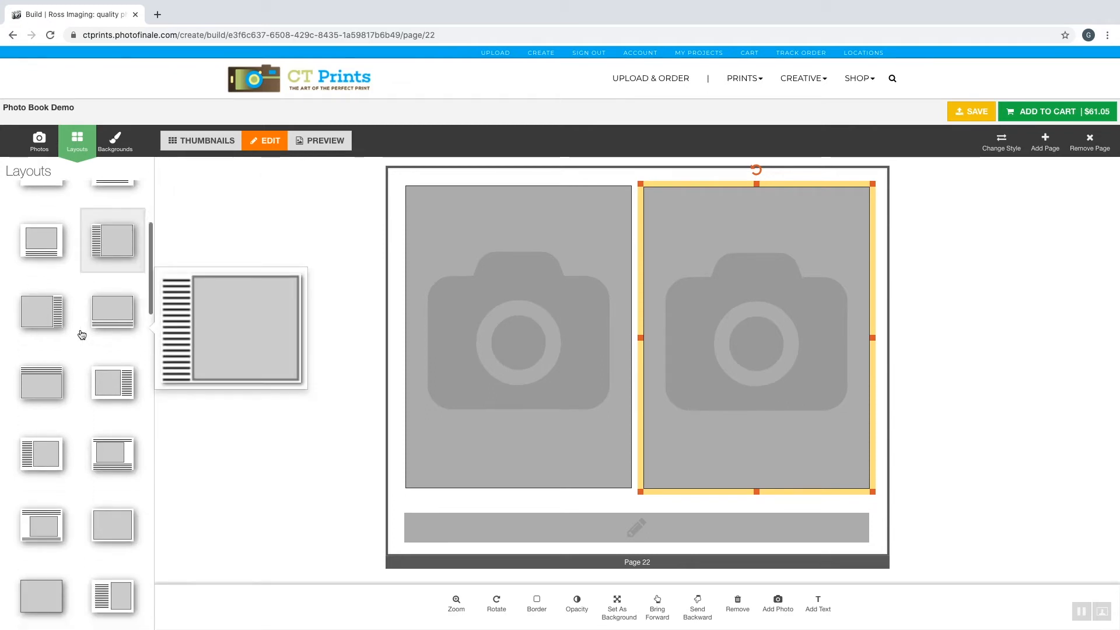
{"action": "scroll", "coordinate": [81, 334], "scroll_direction": "down", "scroll_amount": 8}
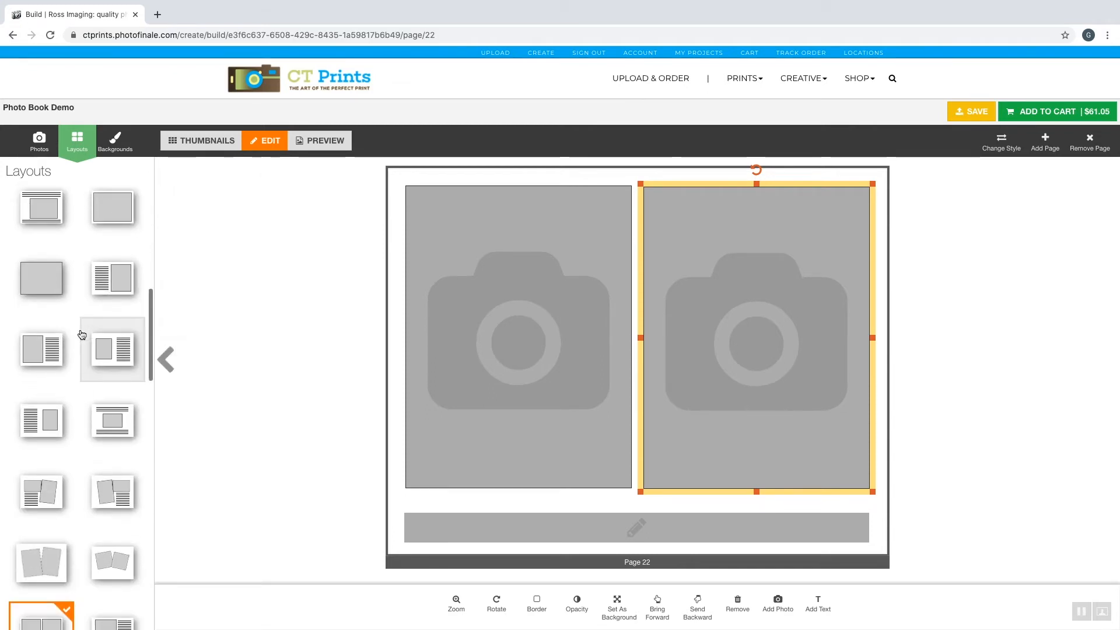
{"action": "scroll", "coordinate": [82, 334], "scroll_direction": "down", "scroll_amount": 10}
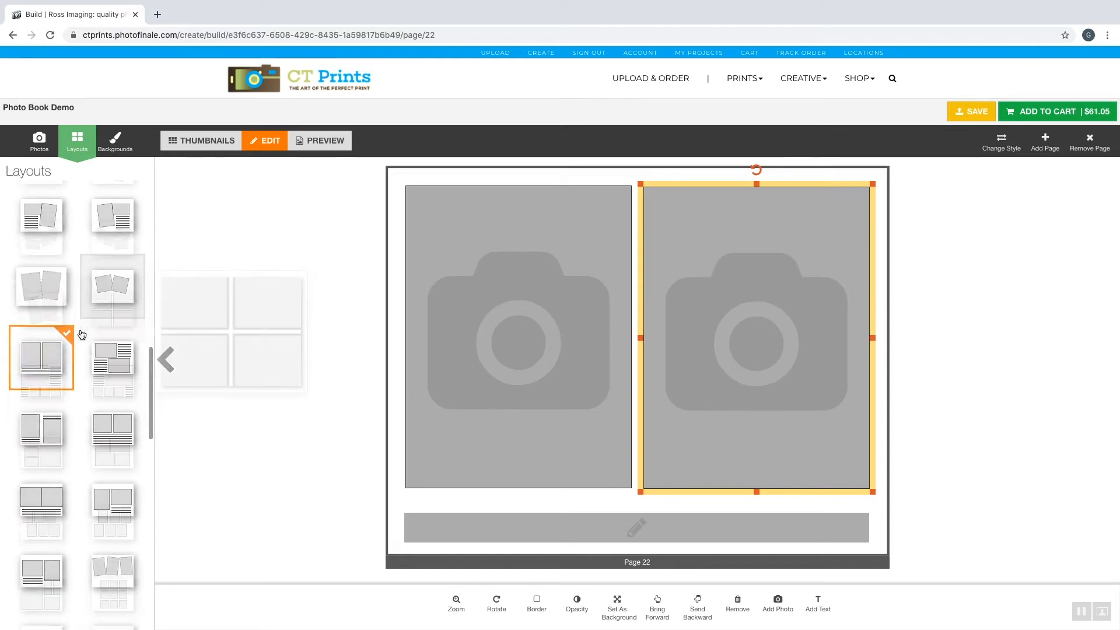
{"action": "mouse_move", "coordinate": [104, 454]}
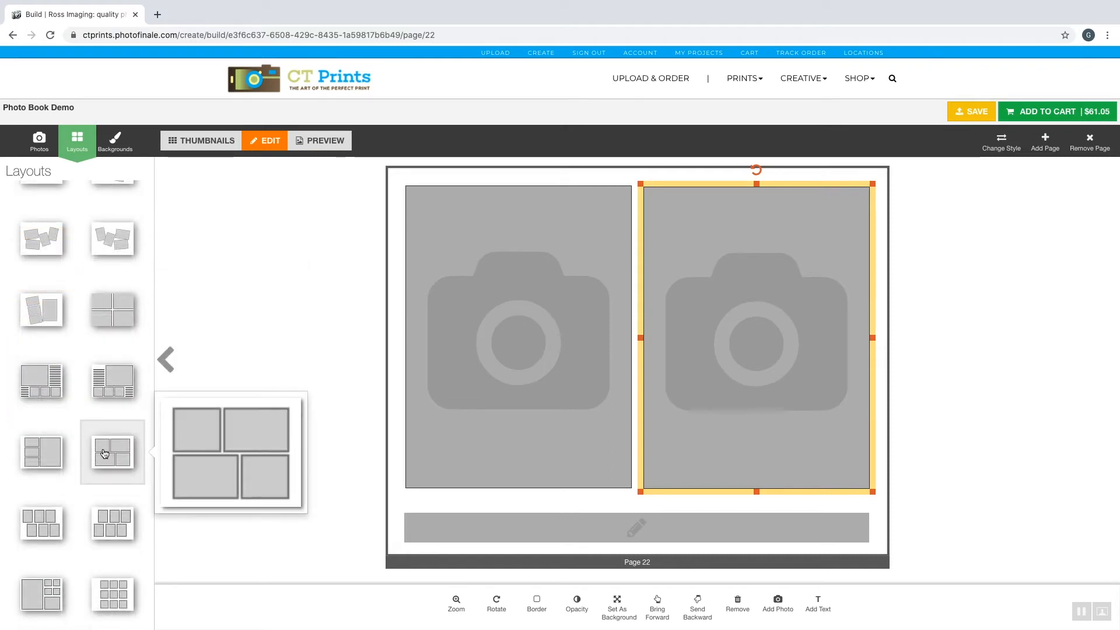
{"action": "left_click", "coordinate": [111, 454]}
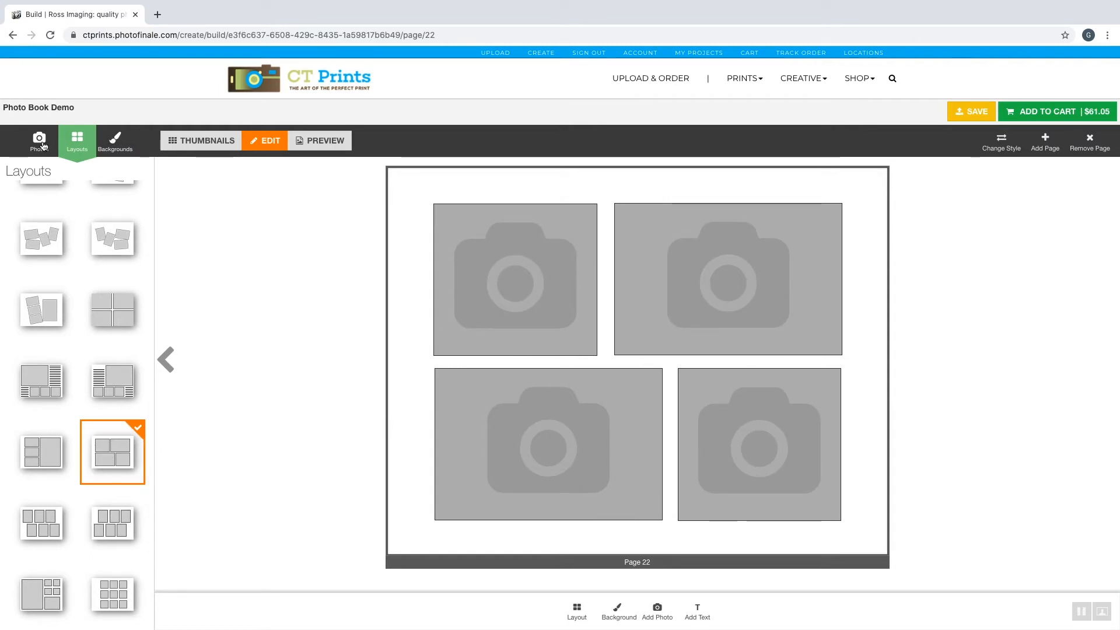
Place the Yellowstone photo in page 22's lower-left frame and the mountain-2143… rock photo in its upper-left frame
{"action": "left_click", "coordinate": [40, 141]}
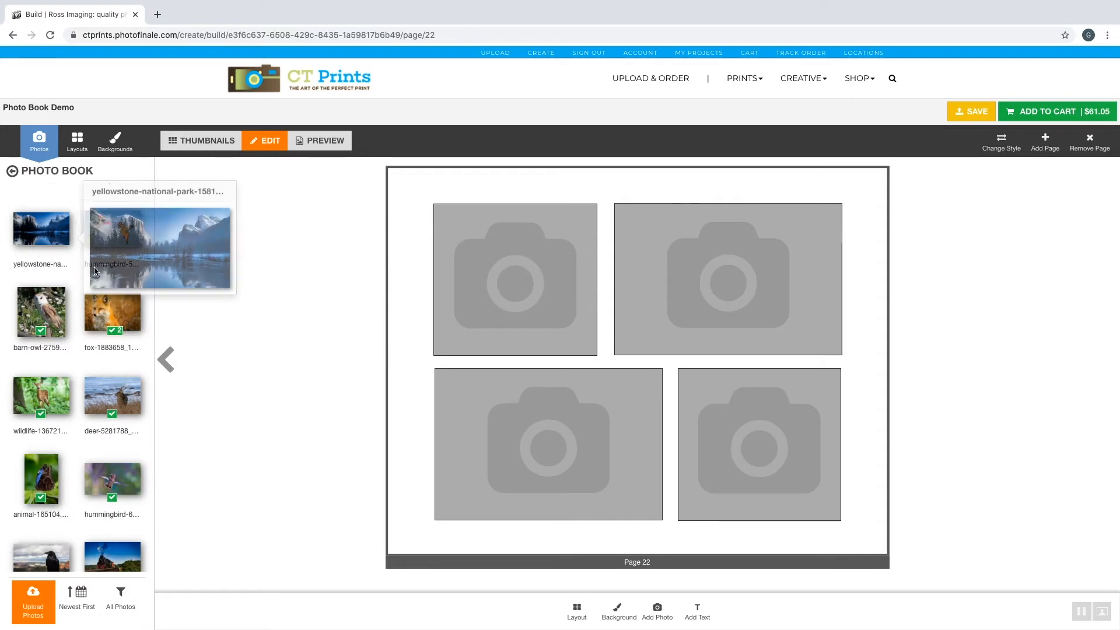
{"action": "left_click_drag", "start_coordinate": [41, 235], "coordinate": [561, 453]}
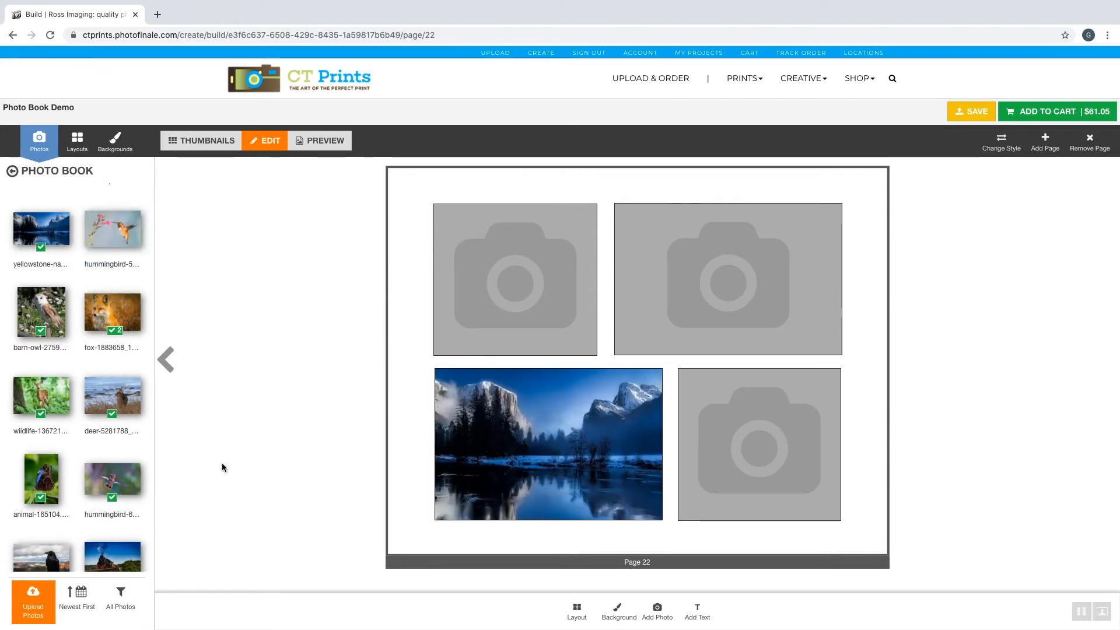
{"action": "left_click_drag", "start_coordinate": [587, 479], "coordinate": [593, 481]}
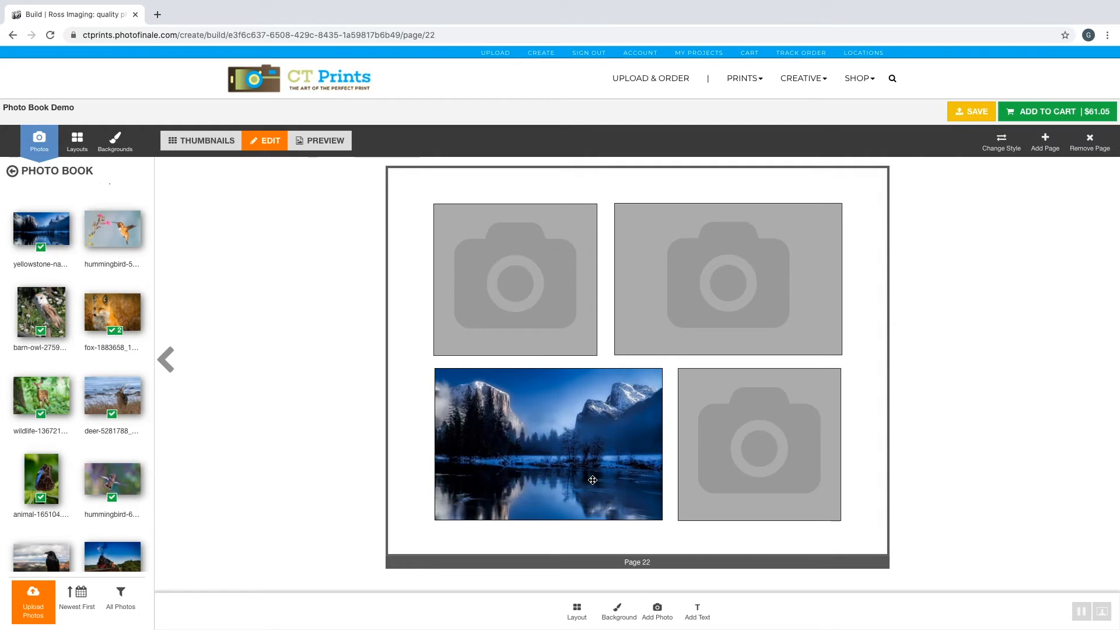
{"action": "scroll", "coordinate": [94, 339], "scroll_direction": "up", "scroll_amount": 2}
{"action": "scroll", "coordinate": [88, 341], "scroll_direction": "up", "scroll_amount": 3}
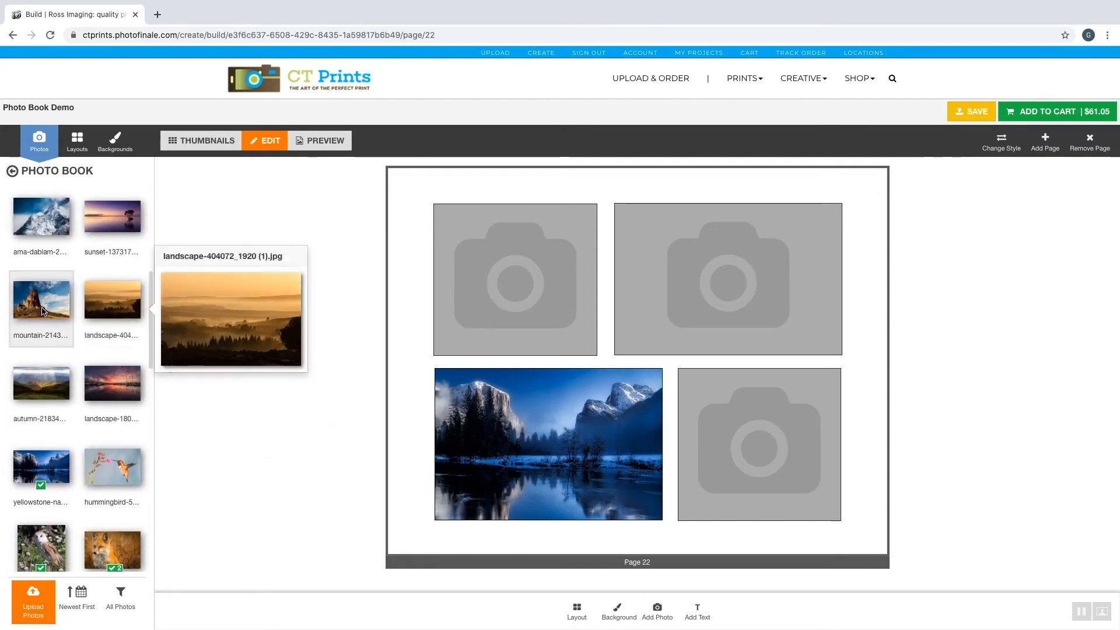
{"action": "mouse_move", "coordinate": [41, 310]}
{"action": "left_click_drag", "start_coordinate": [40, 310], "coordinate": [550, 300]}
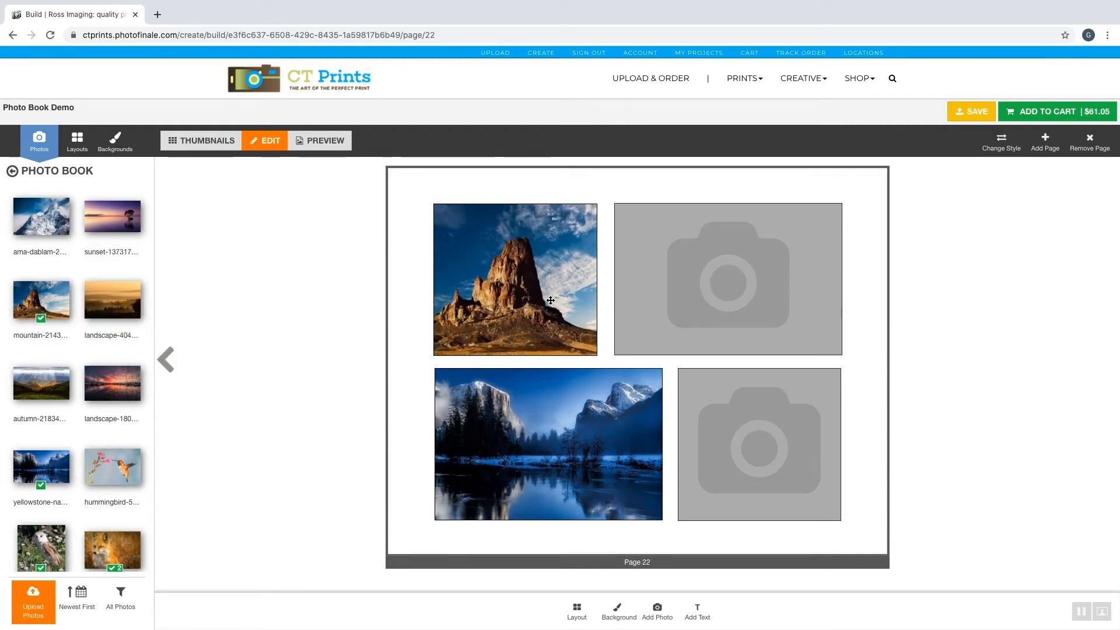
Fill page 22's upper-right frame with the purple sunset photo and its lower-right frame with the Mt. Fuji photo
{"action": "scroll", "coordinate": [98, 288], "scroll_direction": "down", "scroll_amount": 1}
{"action": "scroll", "coordinate": [109, 286], "scroll_direction": "up", "scroll_amount": 1}
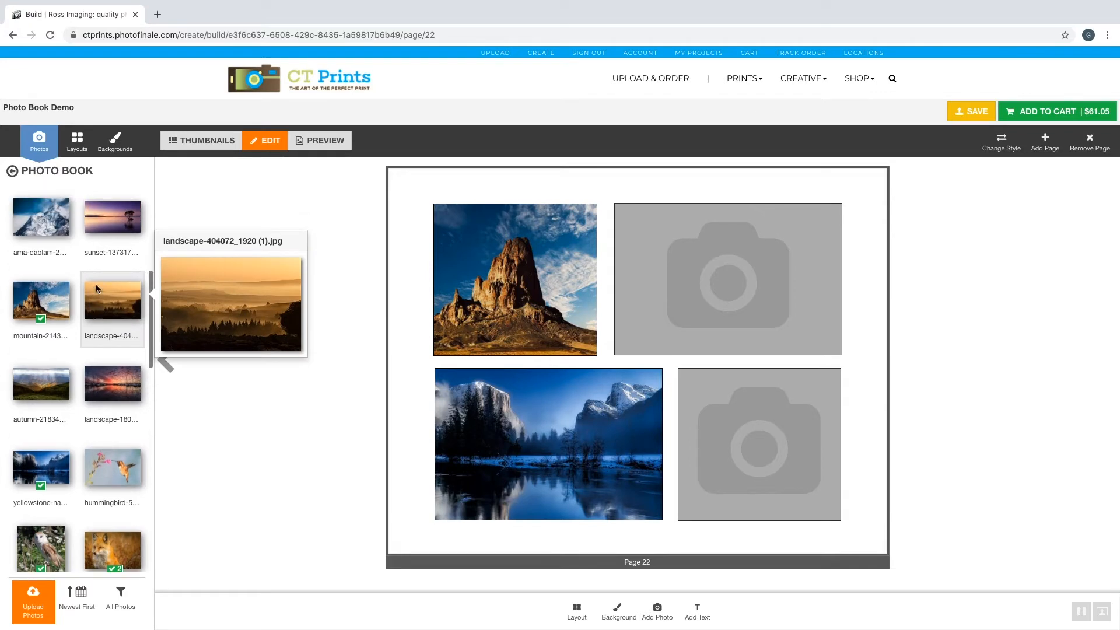
{"action": "left_click_drag", "start_coordinate": [114, 236], "coordinate": [333, 269]}
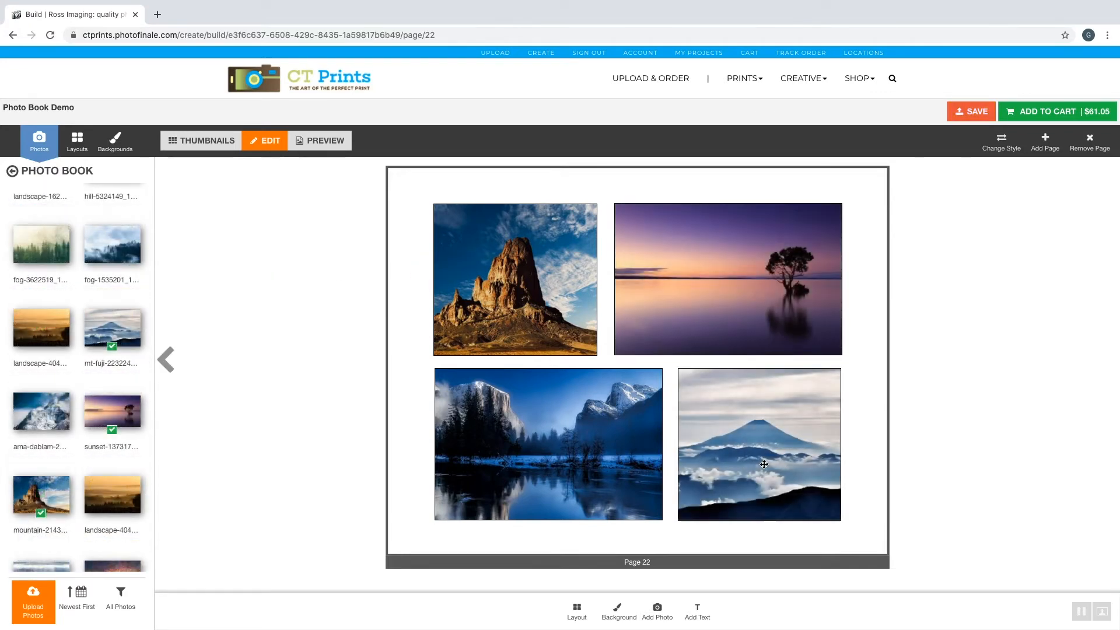
Try a slight rotation of page 22's Mt. Fuji photo and shift its frame slightly right and down with a slightly reduced height
{"action": "left_click", "coordinate": [779, 432]}
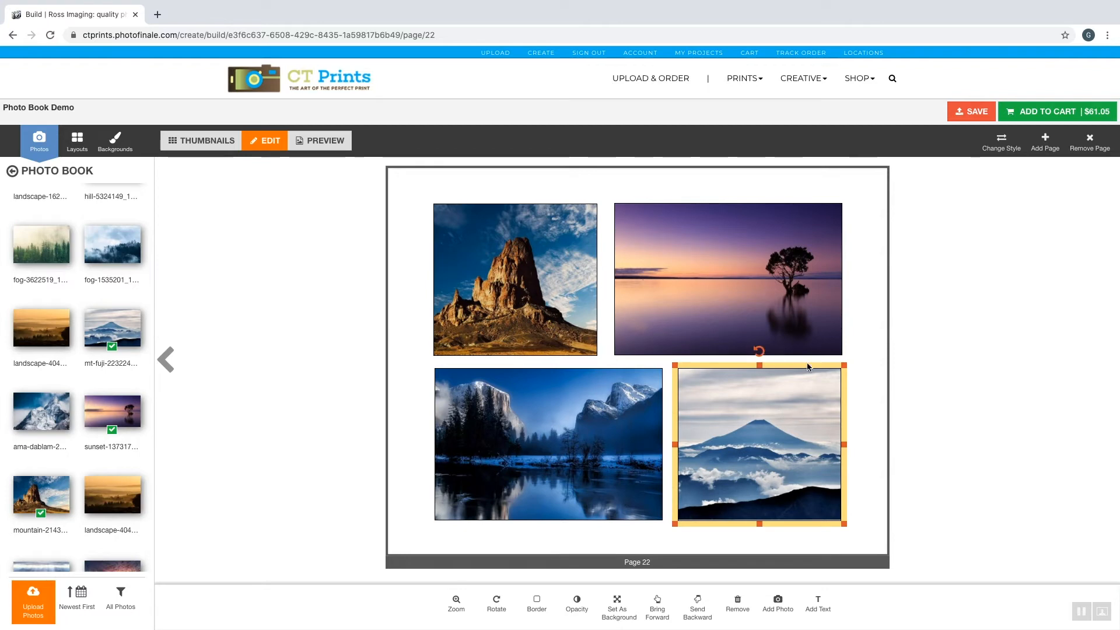
{"action": "left_click_drag", "start_coordinate": [834, 370], "coordinate": [769, 356]}
{"action": "left_click", "coordinate": [866, 379]}
{"action": "left_click", "coordinate": [819, 391]}
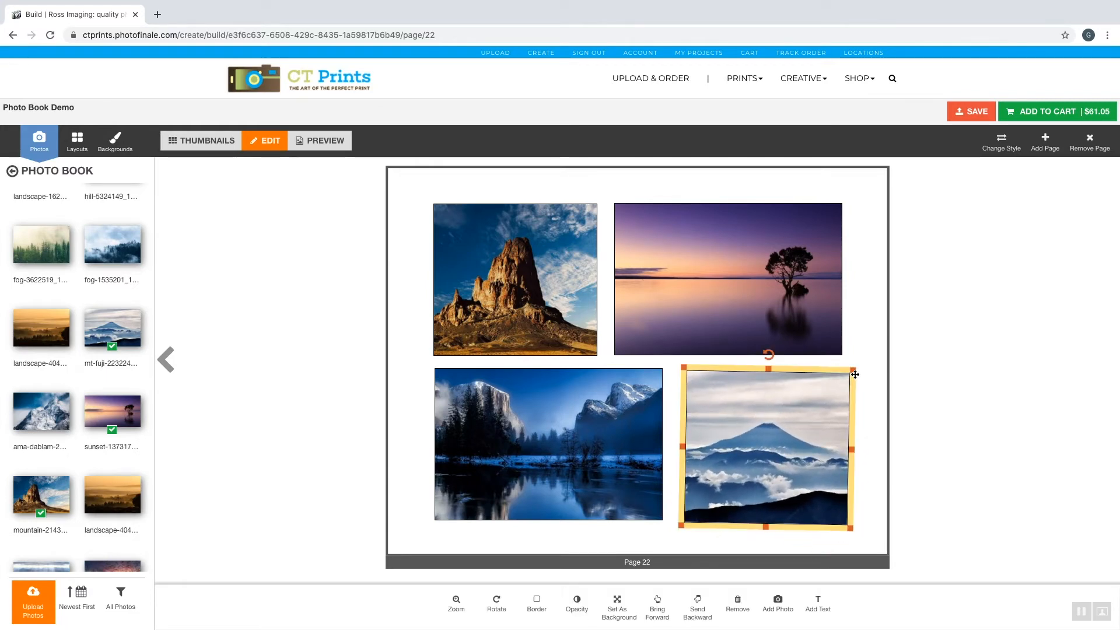
{"action": "mouse_move", "coordinate": [855, 375]}
{"action": "left_mouse_down"}
{"action": "mouse_move", "coordinate": [898, 358]}
{"action": "mouse_move", "coordinate": [858, 382]}
{"action": "left_mouse_up"}
Set page 22's background to a solid light orange colour
{"action": "left_click", "coordinate": [115, 140]}
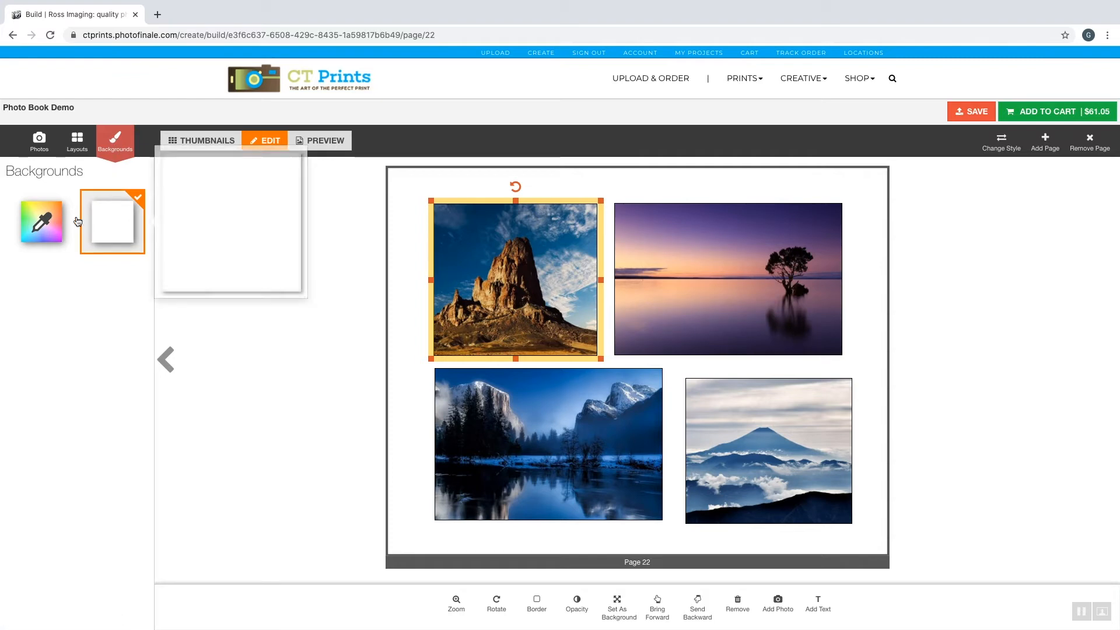
{"action": "left_click", "coordinate": [54, 224]}
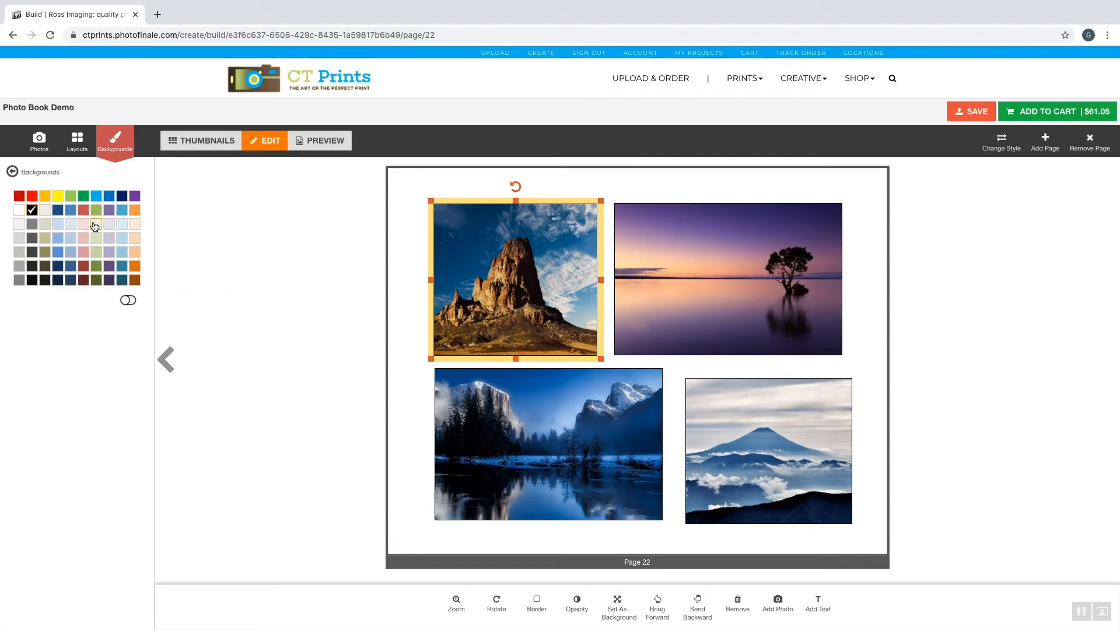
{"action": "left_click", "coordinate": [135, 254]}
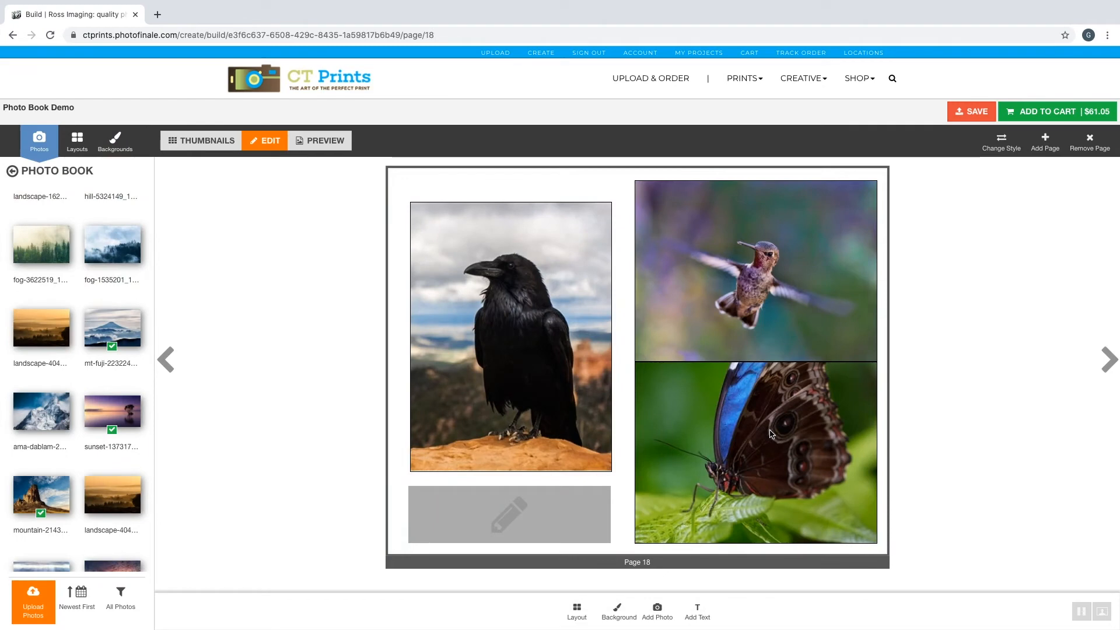
Try the zoom setting on page 18's butterfly photo and leave it at 1x
{"action": "left_click", "coordinate": [770, 433]}
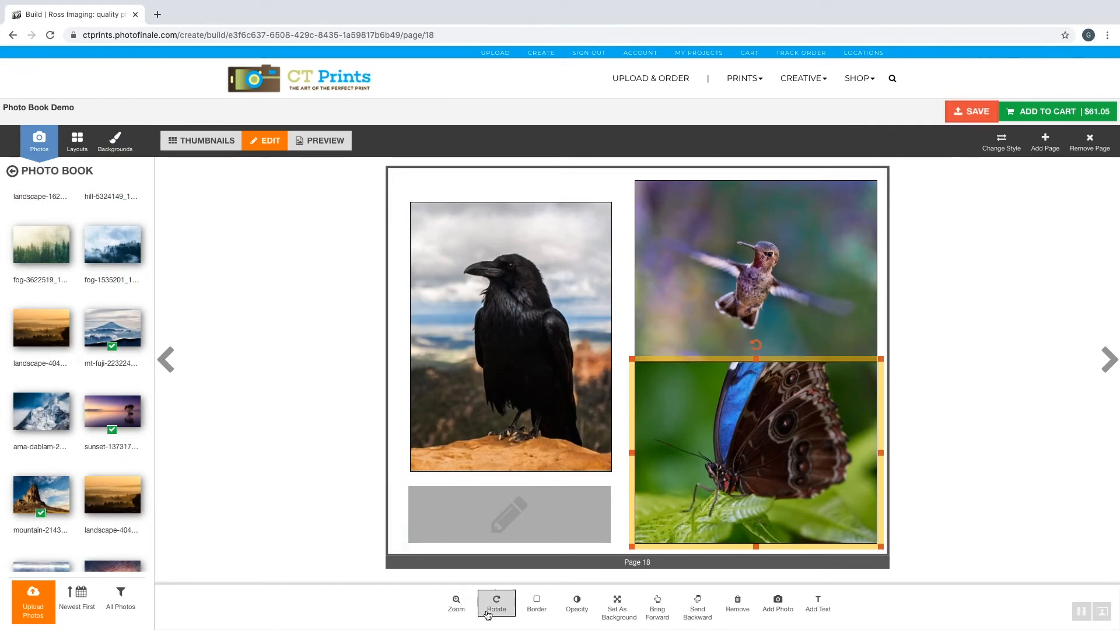
{"action": "left_click", "coordinate": [457, 604]}
{"action": "mouse_move", "coordinate": [563, 591]}
{"action": "left_mouse_down"}
{"action": "mouse_move", "coordinate": [578, 591]}
{"action": "mouse_move", "coordinate": [556, 590]}
{"action": "left_mouse_up"}
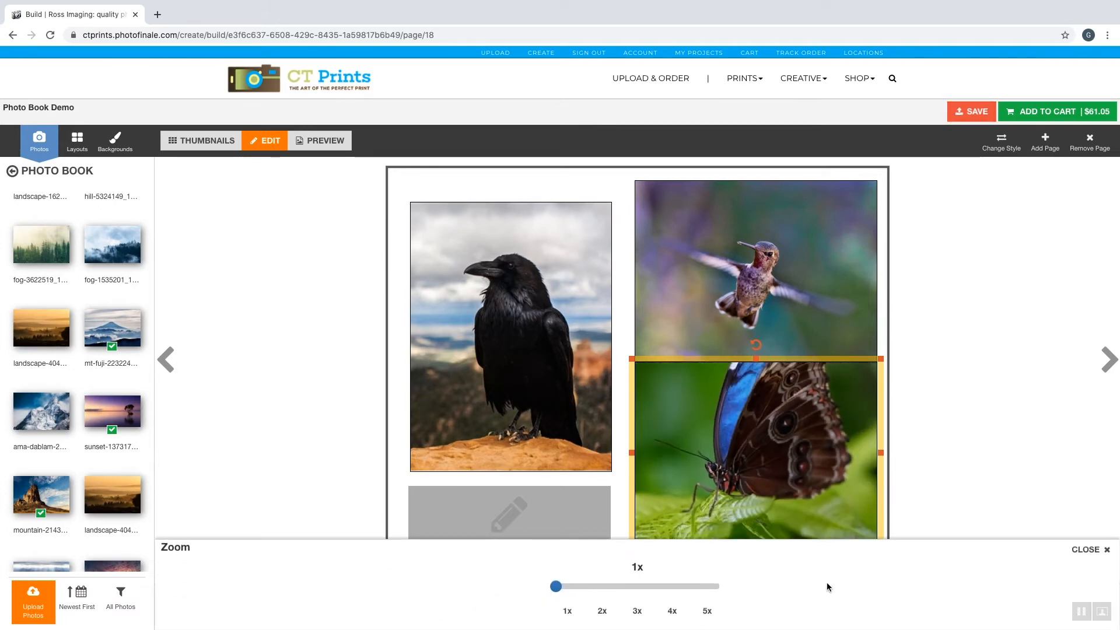
{"action": "left_click", "coordinate": [1107, 550]}
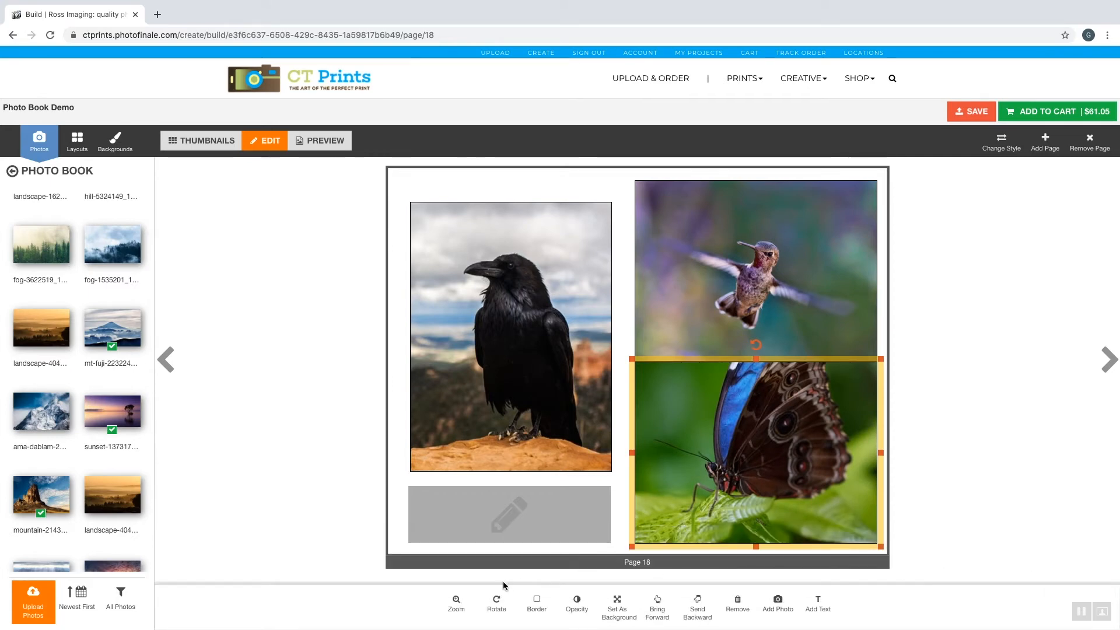
Rotate page 18's butterfly photo through four quarter turns, back to its upright orientation
{"action": "left_click", "coordinate": [501, 601]}
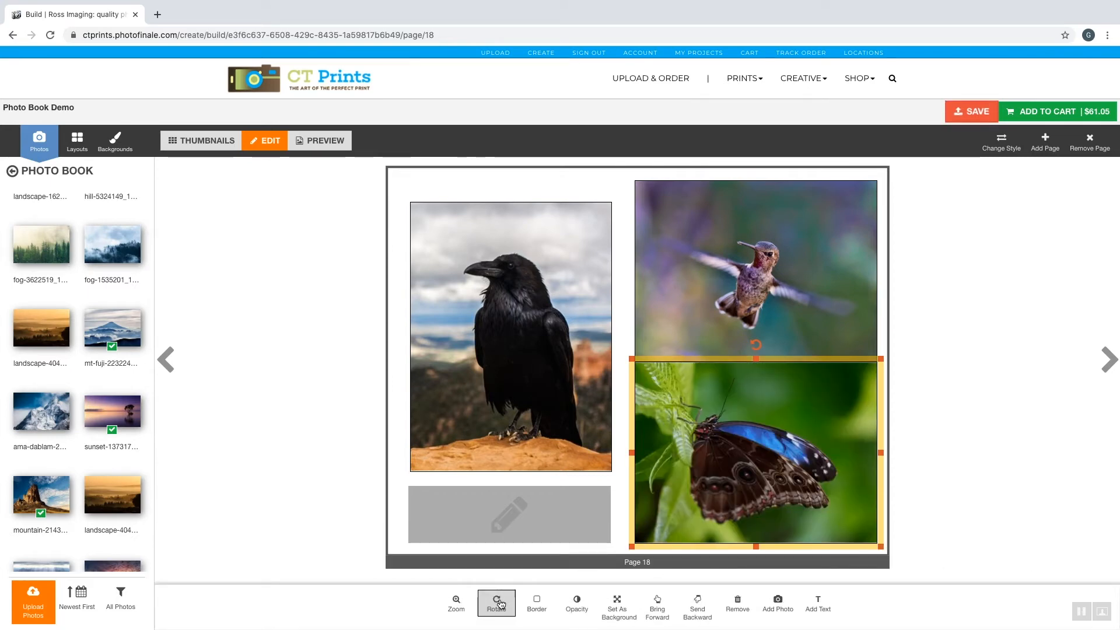
{"action": "left_click", "coordinate": [500, 602]}
{"action": "left_click", "coordinate": [500, 603]}
{"action": "left_click", "coordinate": [500, 603]}
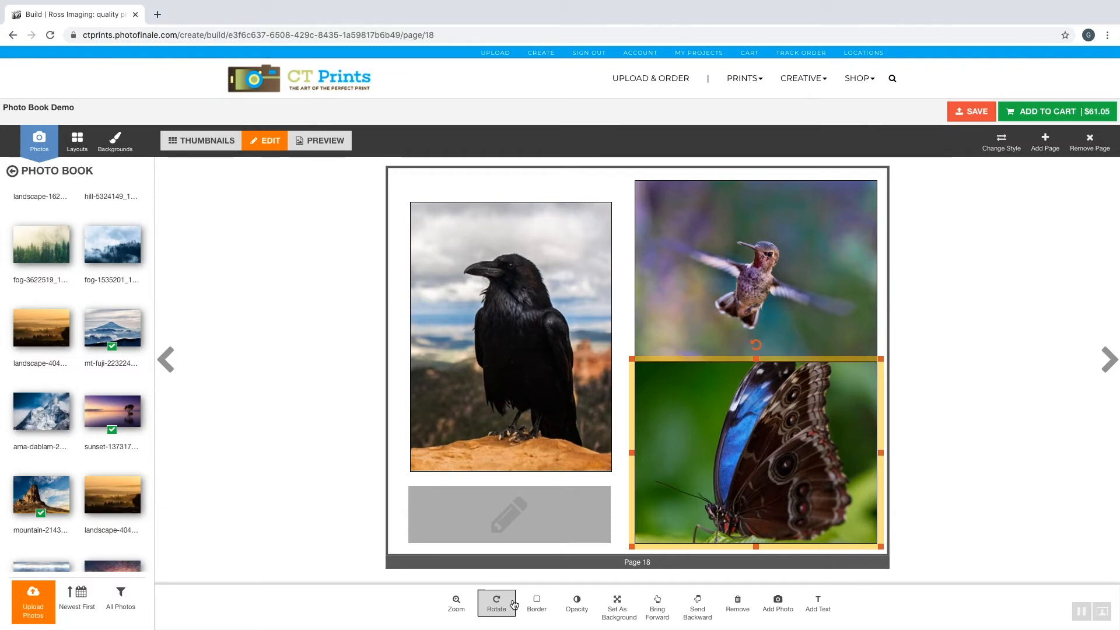
Give page 18's butterfly photo a medium blue border with a thickness of 15
{"action": "left_click", "coordinate": [535, 604]}
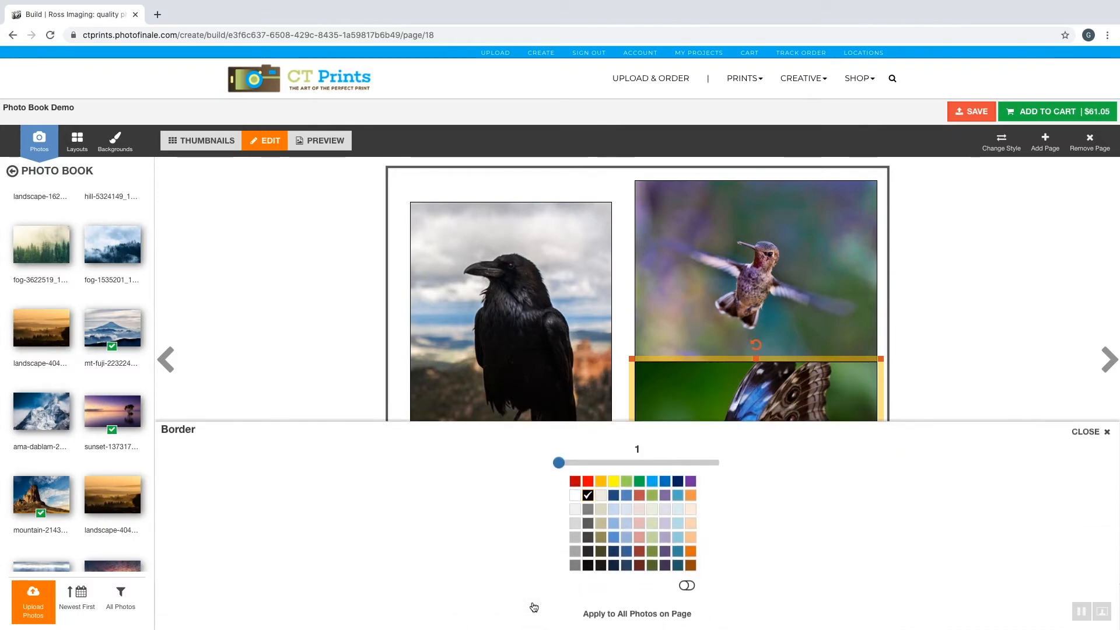
{"action": "left_click_drag", "start_coordinate": [559, 463], "coordinate": [606, 469]}
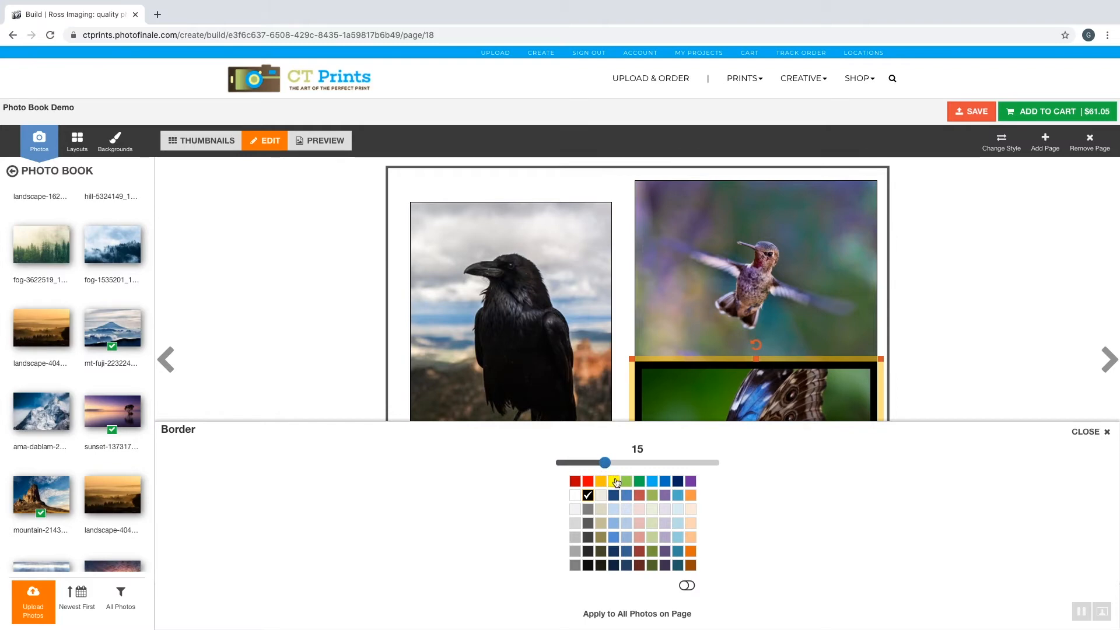
{"action": "left_click", "coordinate": [615, 482]}
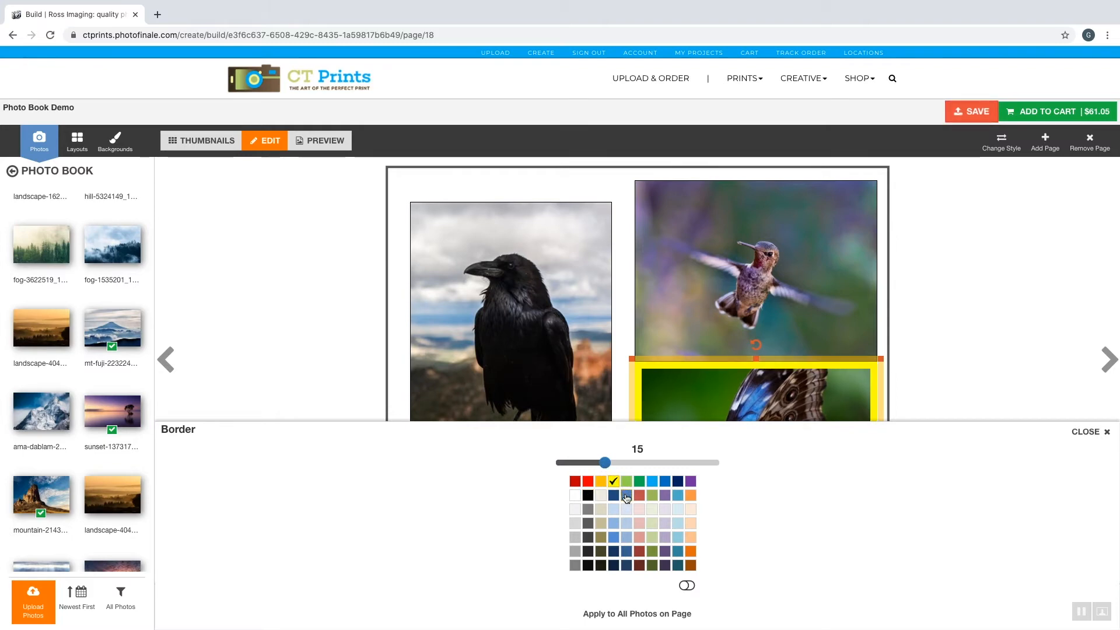
{"action": "left_click", "coordinate": [628, 497]}
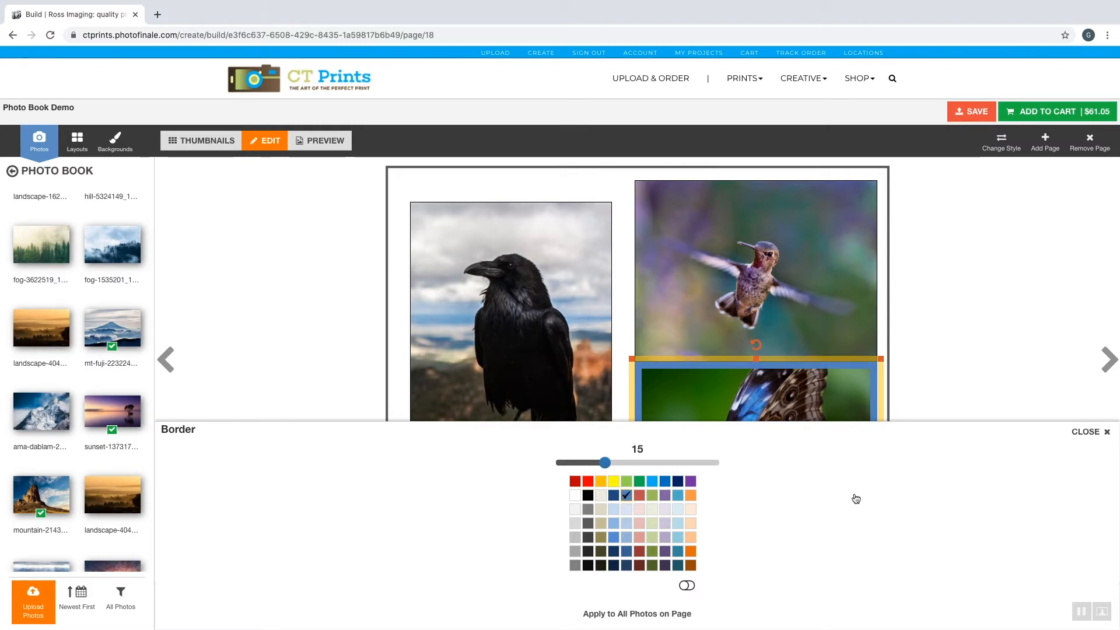
{"action": "left_click", "coordinate": [1088, 435]}
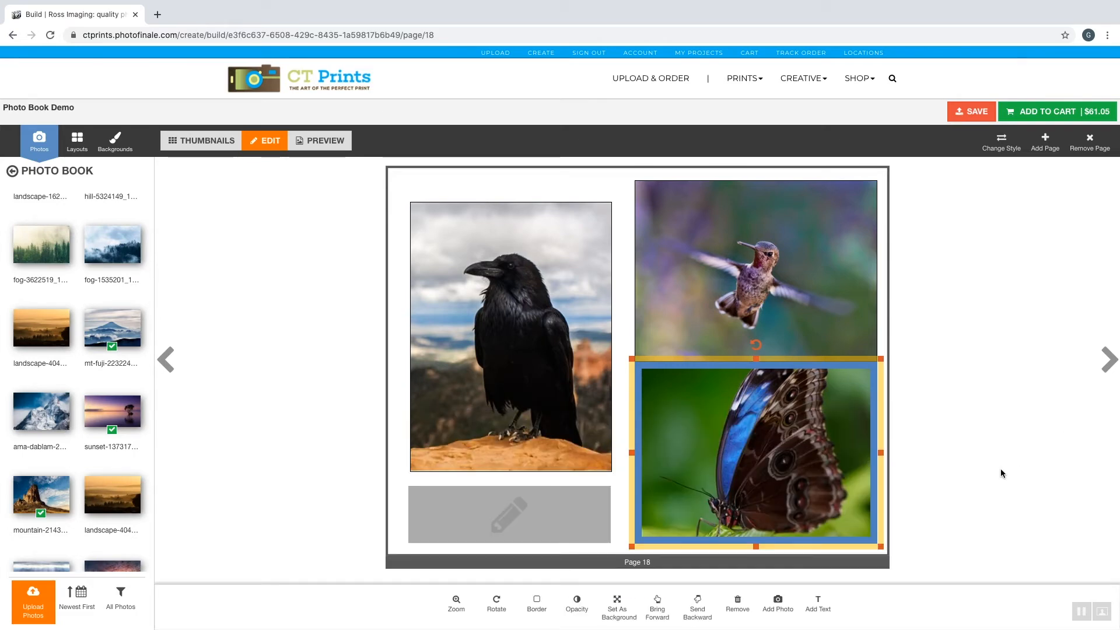
Try page 18's butterfly photo as the background, and send it behind and back in front of the overlapping hummingbird photo
{"action": "left_click", "coordinate": [620, 613]}
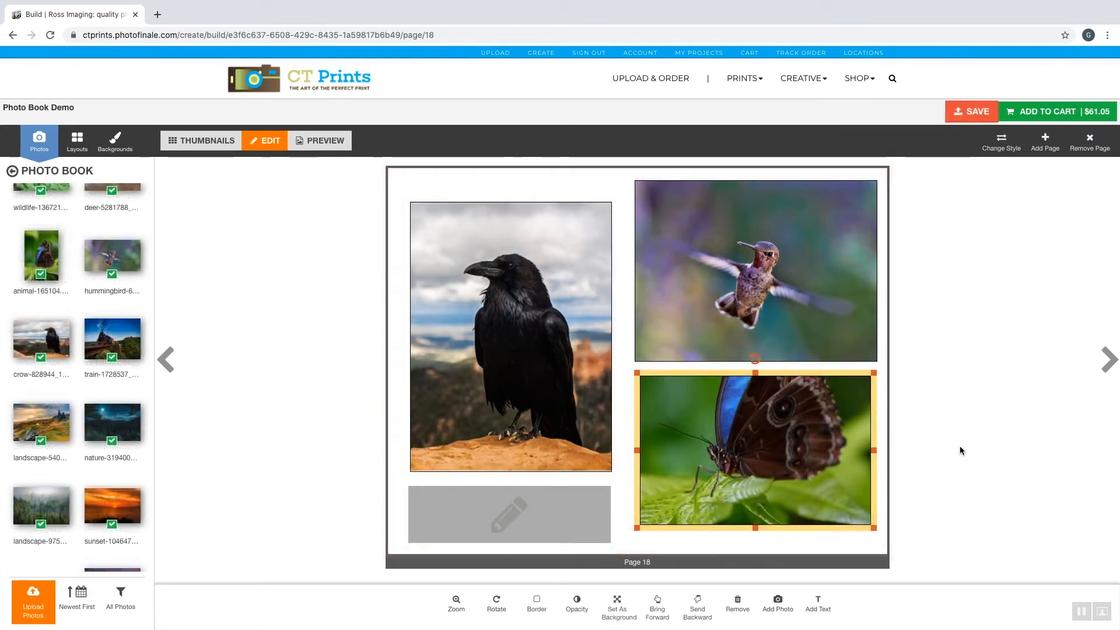
{"action": "left_click_drag", "start_coordinate": [809, 368], "coordinate": [811, 325]}
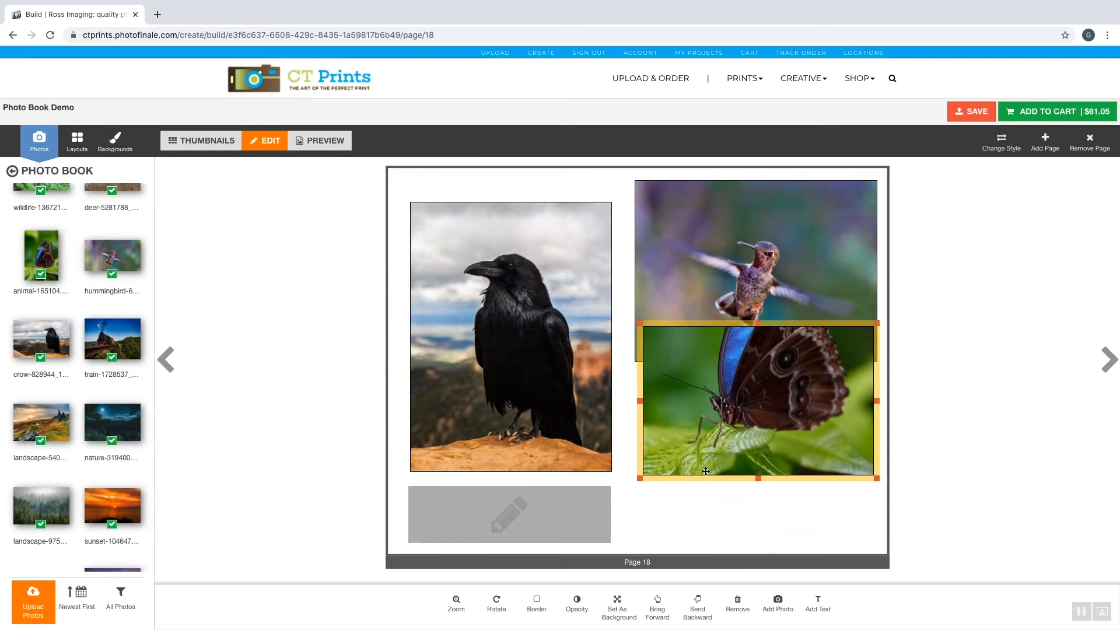
{"action": "left_click", "coordinate": [697, 611]}
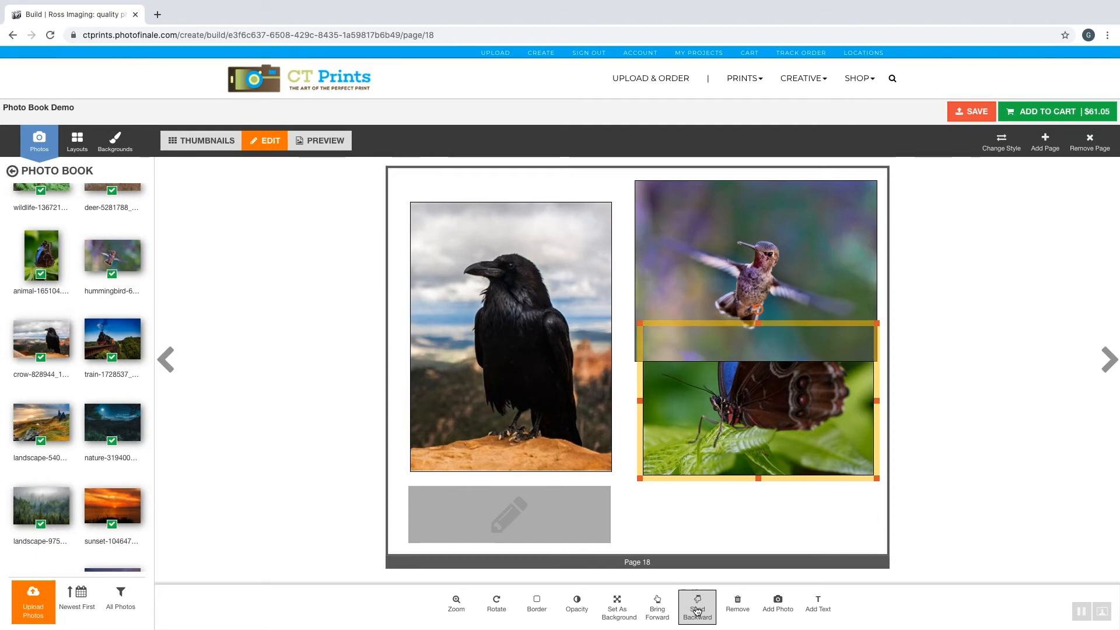
{"action": "left_click", "coordinate": [670, 613]}
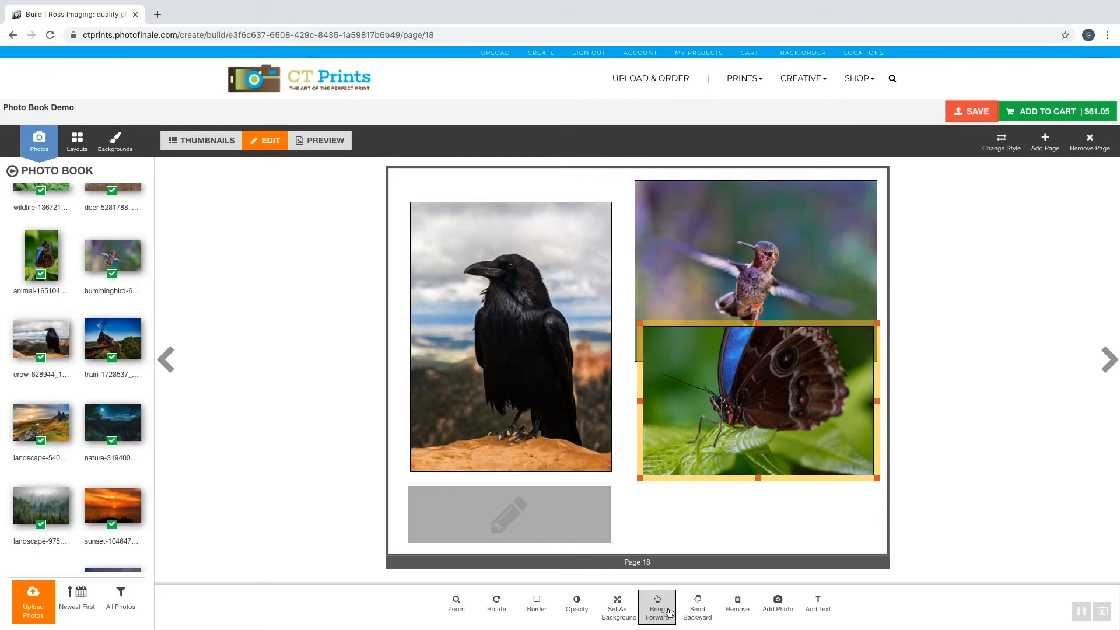
{"action": "left_click_drag", "start_coordinate": [783, 372], "coordinate": [778, 428]}
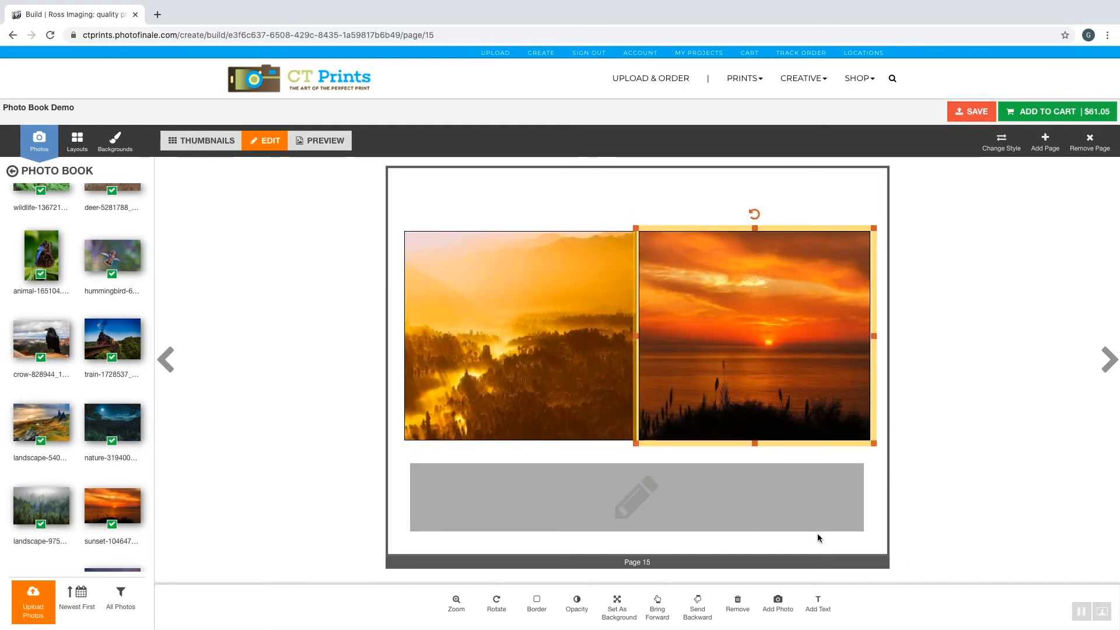
Enter a caption beginning with "Anything" and ending with "like!" in the text box beneath page 15's two photos
{"action": "left_click", "coordinate": [722, 512]}
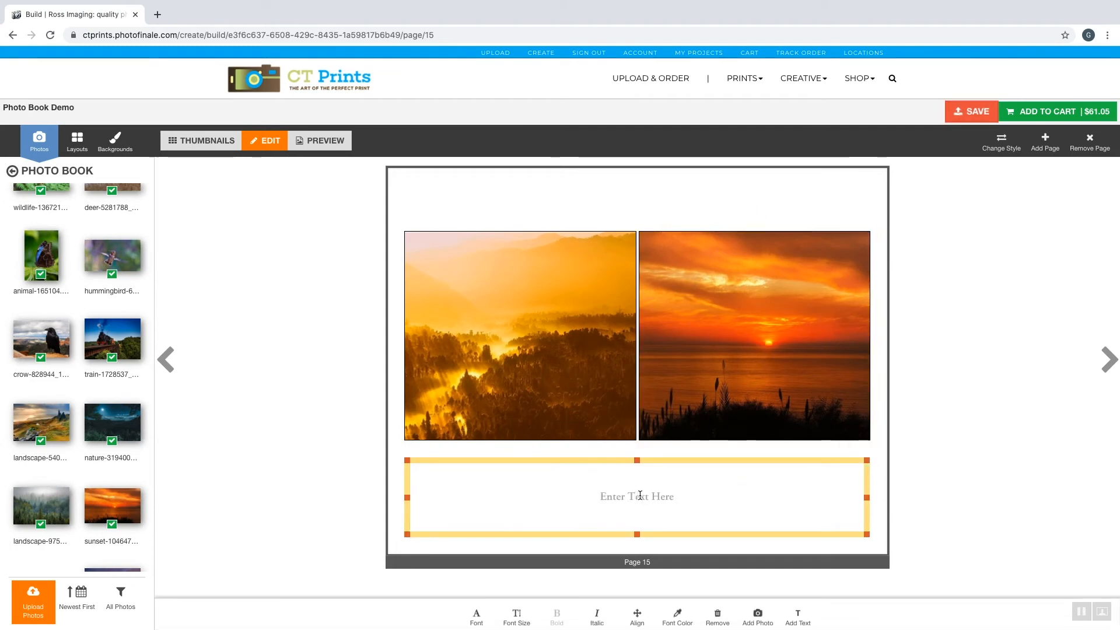
{"action": "type", "text": "Anything"}
{"action": "type", "text": "like!"}
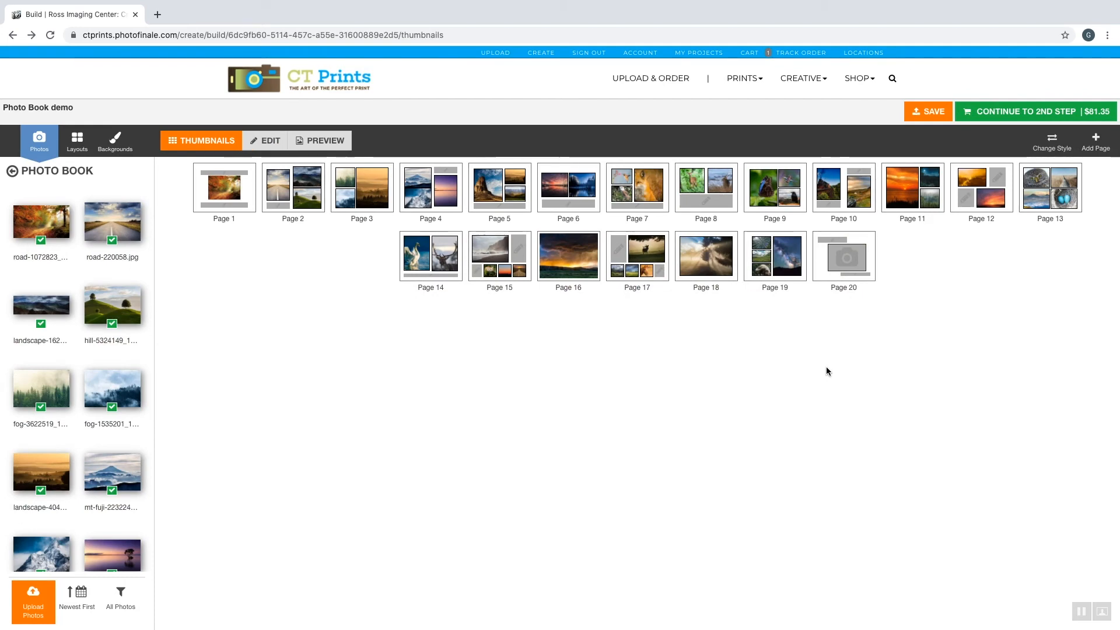
Save the photo book project and continue through the cart update to the additional item that needs customizing
{"action": "left_click", "coordinate": [923, 118]}
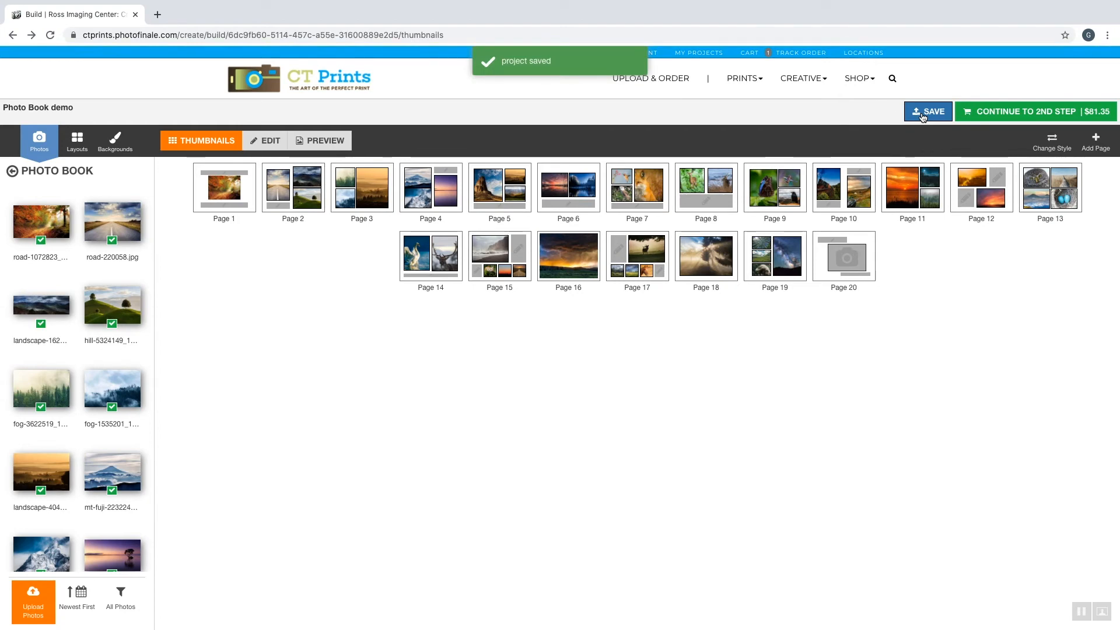
{"action": "left_click", "coordinate": [1028, 116]}
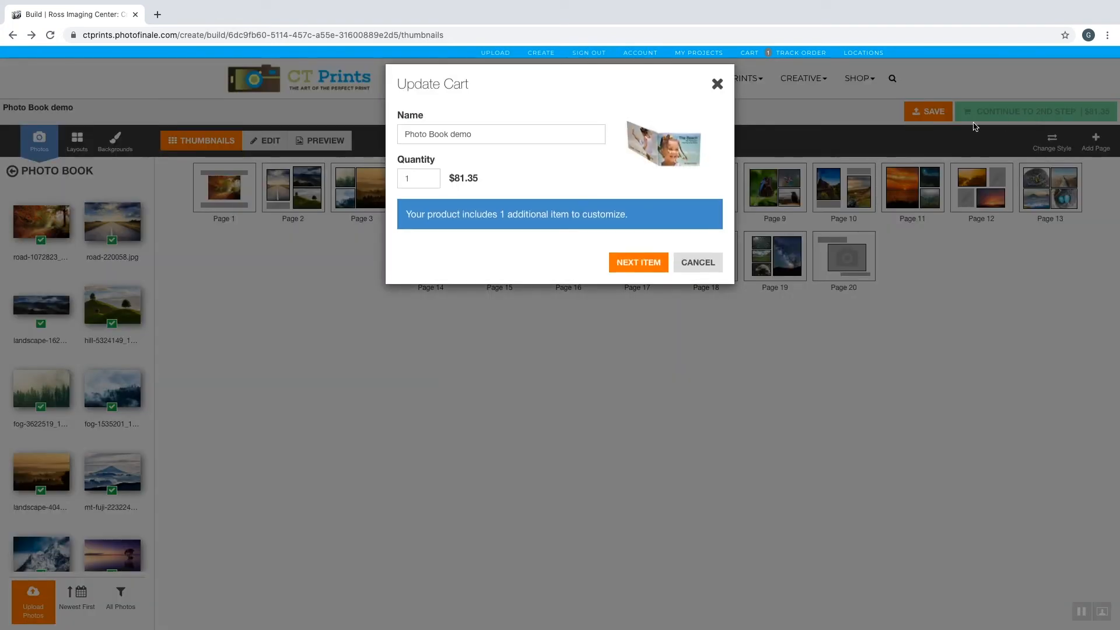
{"action": "left_click", "coordinate": [638, 262]}
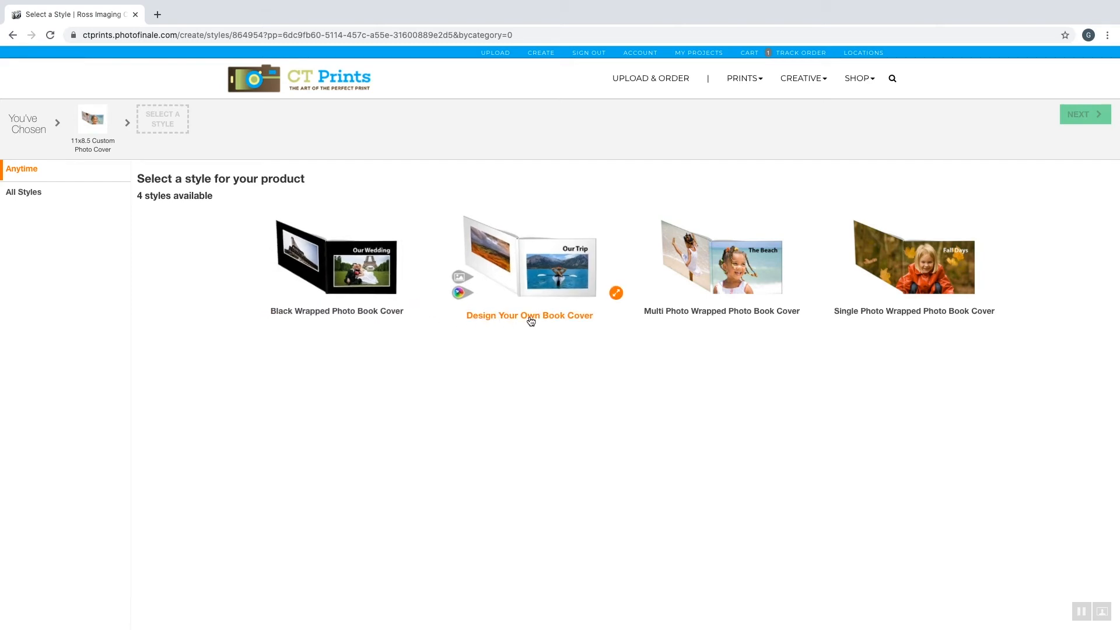
Choose the Multi Photo Wrapped Photo Book Cover style and continue to editing the 11x8.5 custom cover
{"action": "left_click", "coordinate": [731, 266]}
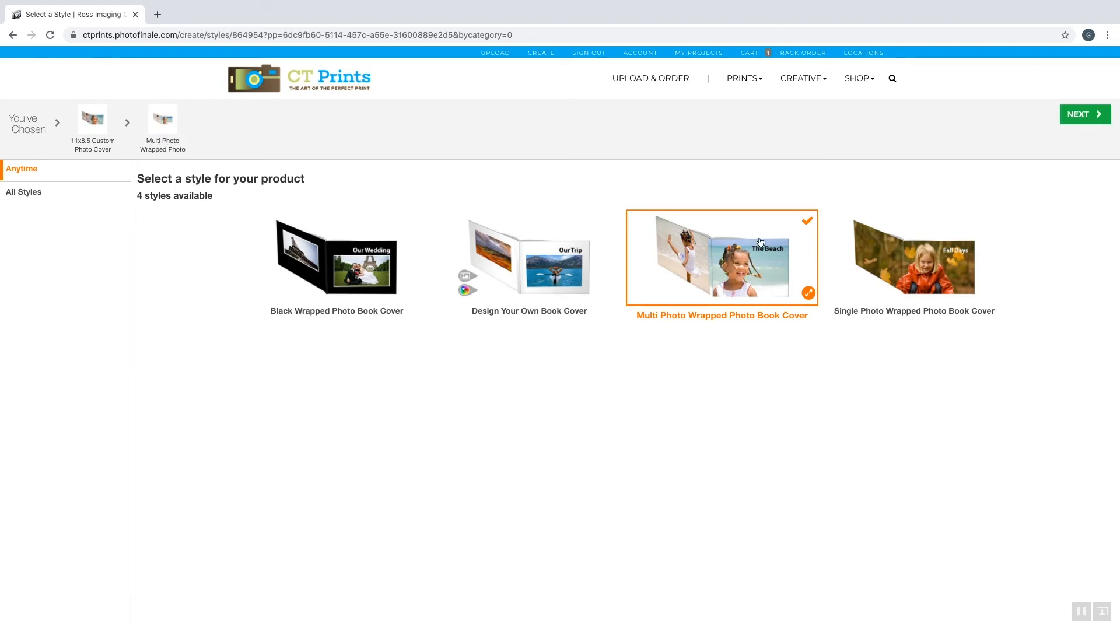
{"action": "left_click", "coordinate": [1085, 115]}
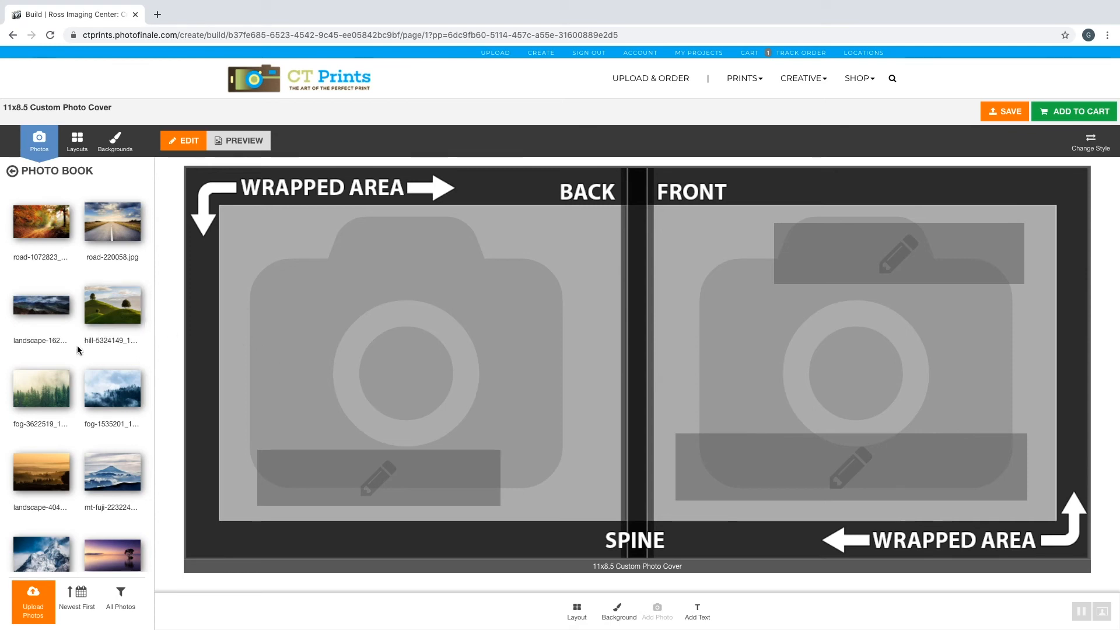
Place the purple sunset photo with the lone tree on the front cover and shift it sideways within its frame
{"action": "scroll", "coordinate": [77, 346], "scroll_direction": "down", "scroll_amount": 3}
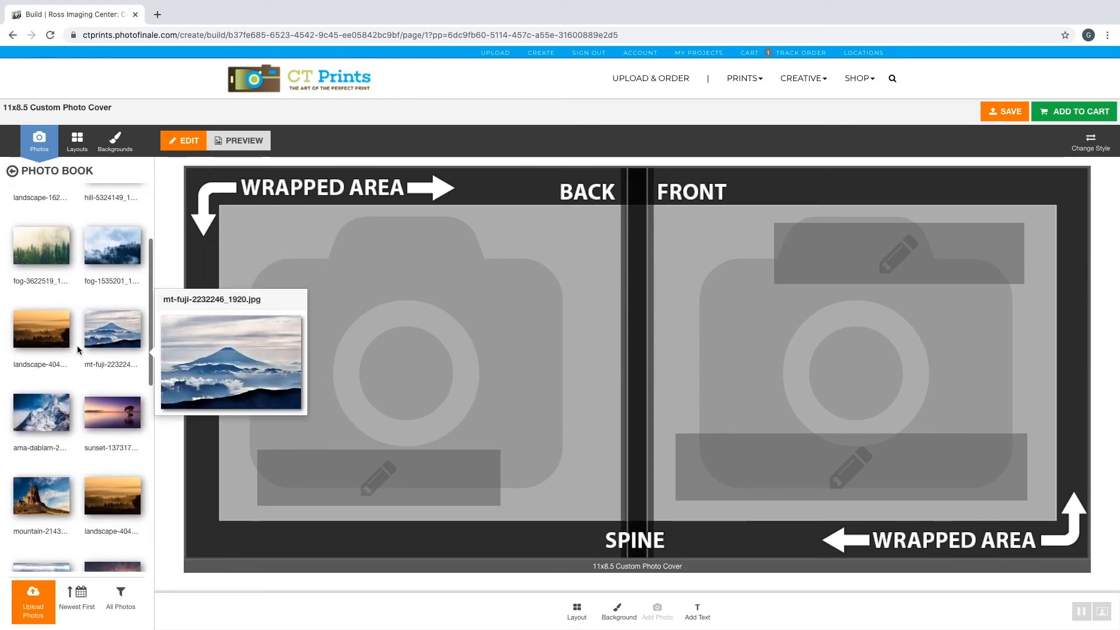
{"action": "scroll", "coordinate": [77, 345], "scroll_direction": "down", "scroll_amount": 4}
{"action": "scroll", "coordinate": [78, 349], "scroll_direction": "up", "scroll_amount": 2}
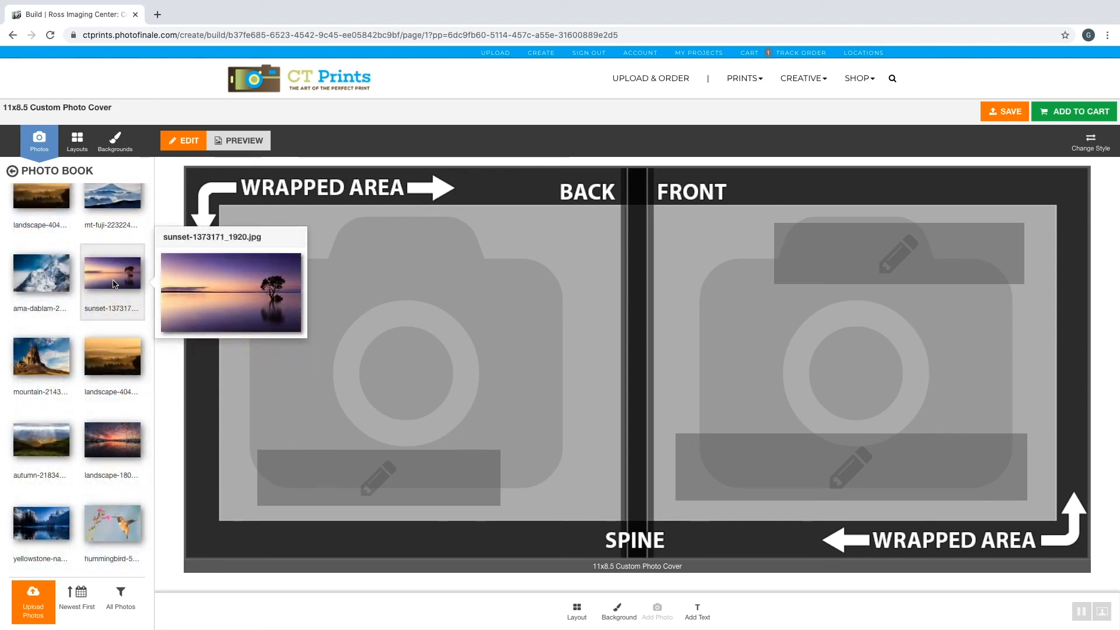
{"action": "left_click_drag", "start_coordinate": [115, 284], "coordinate": [738, 338]}
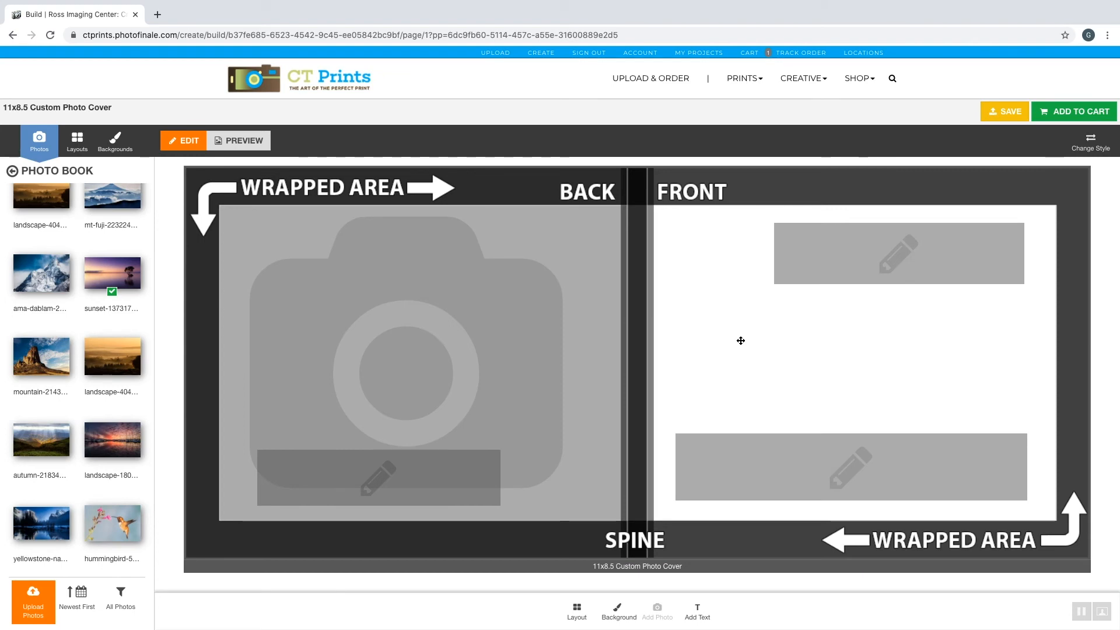
{"action": "left_click_drag", "start_coordinate": [950, 384], "coordinate": [837, 391]}
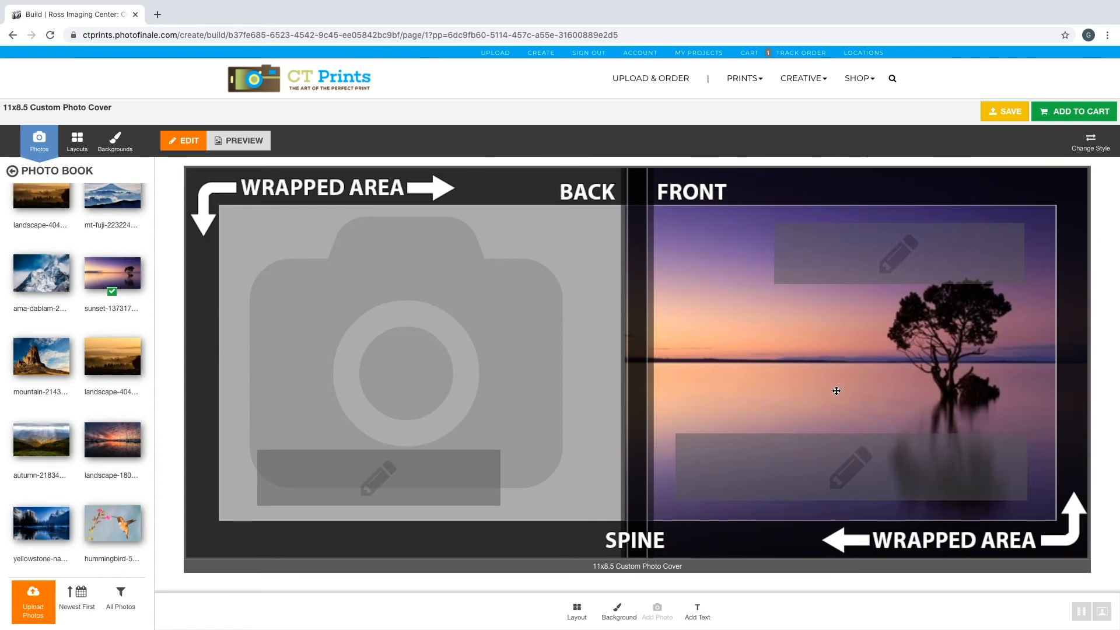
Set the front cover's upper text box to font size 60 and a white font colour
{"action": "left_click", "coordinate": [884, 252]}
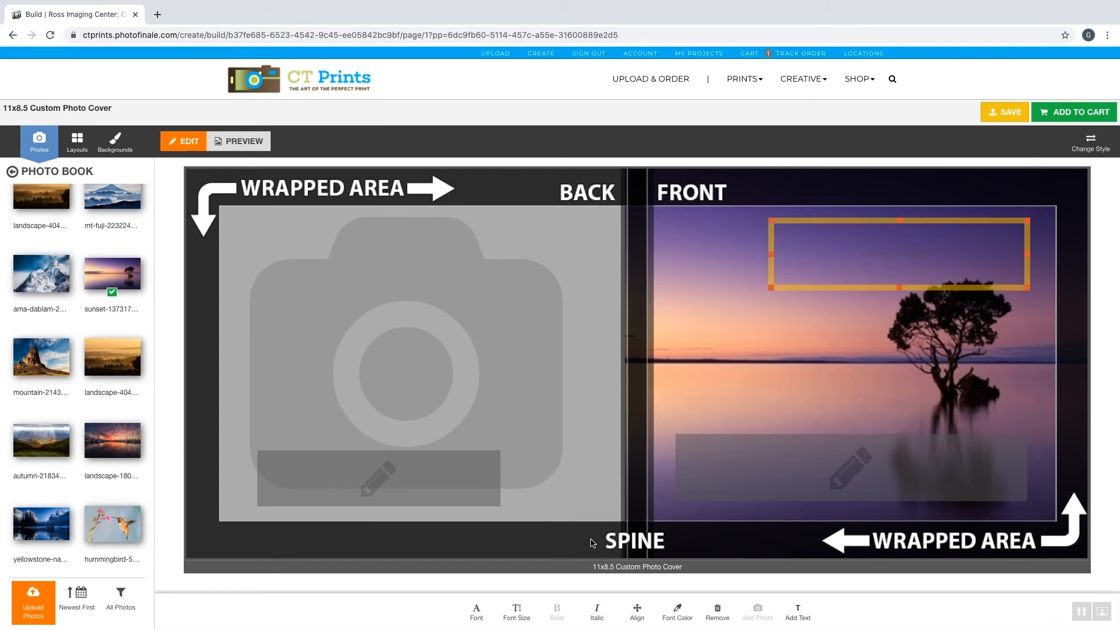
{"action": "left_click", "coordinate": [516, 613]}
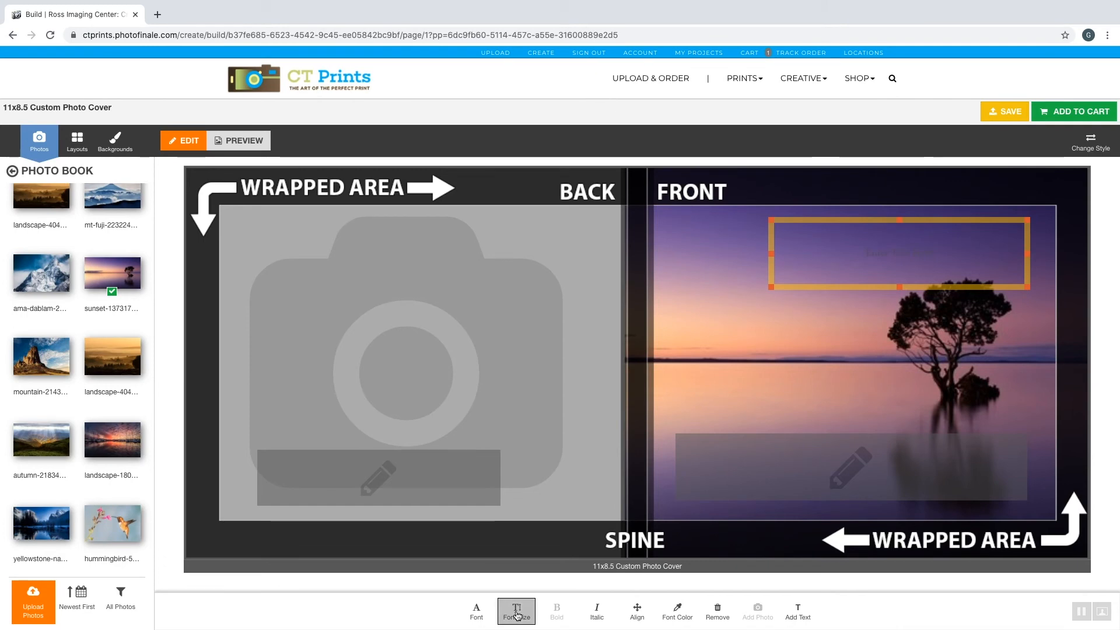
{"action": "left_click_drag", "start_coordinate": [479, 600], "coordinate": [540, 599]}
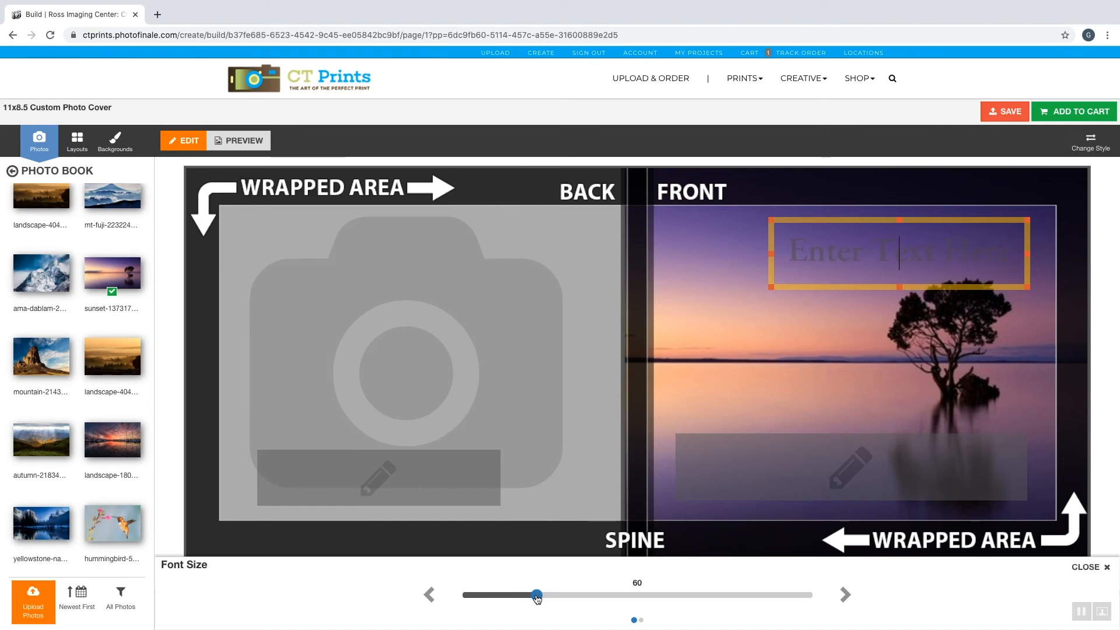
{"action": "left_click", "coordinate": [1085, 567]}
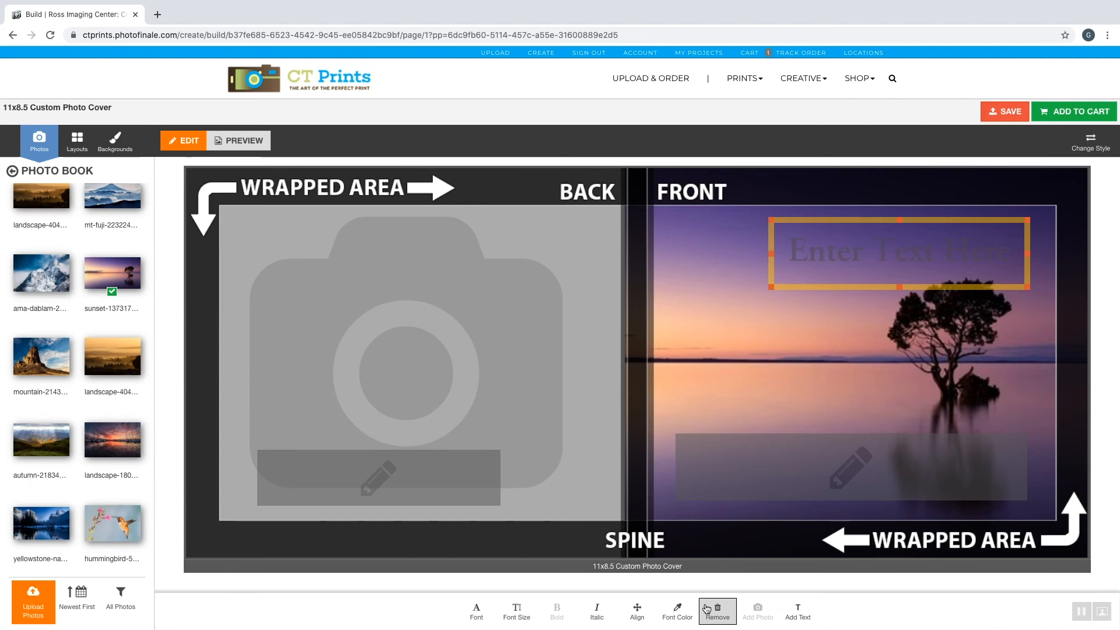
{"action": "left_click", "coordinate": [680, 610]}
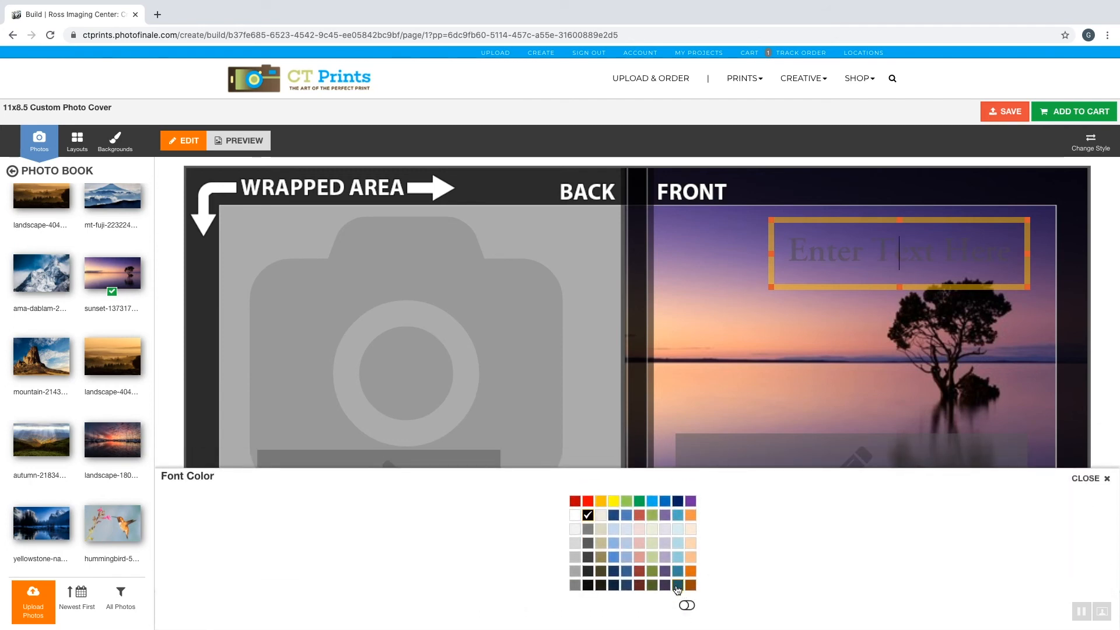
{"action": "left_click", "coordinate": [575, 516]}
{"action": "left_click", "coordinate": [1089, 478]}
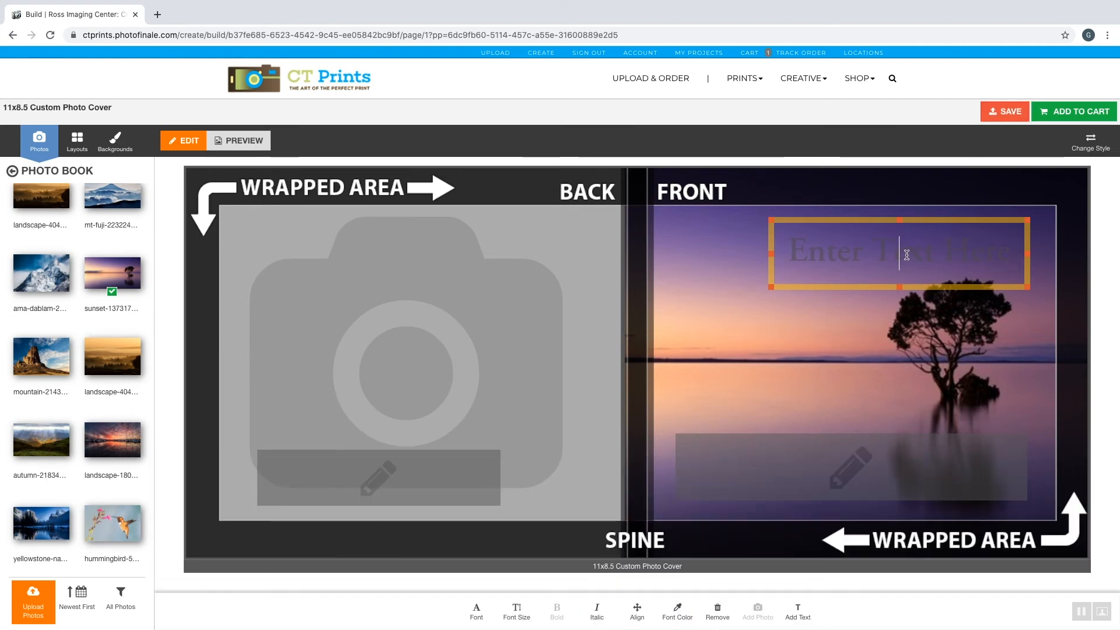
Enter the title "Landscapes" in the front cover's upper text box and move it toward the spine, clear of the tree
{"action": "type", "text": "Landscapes"}
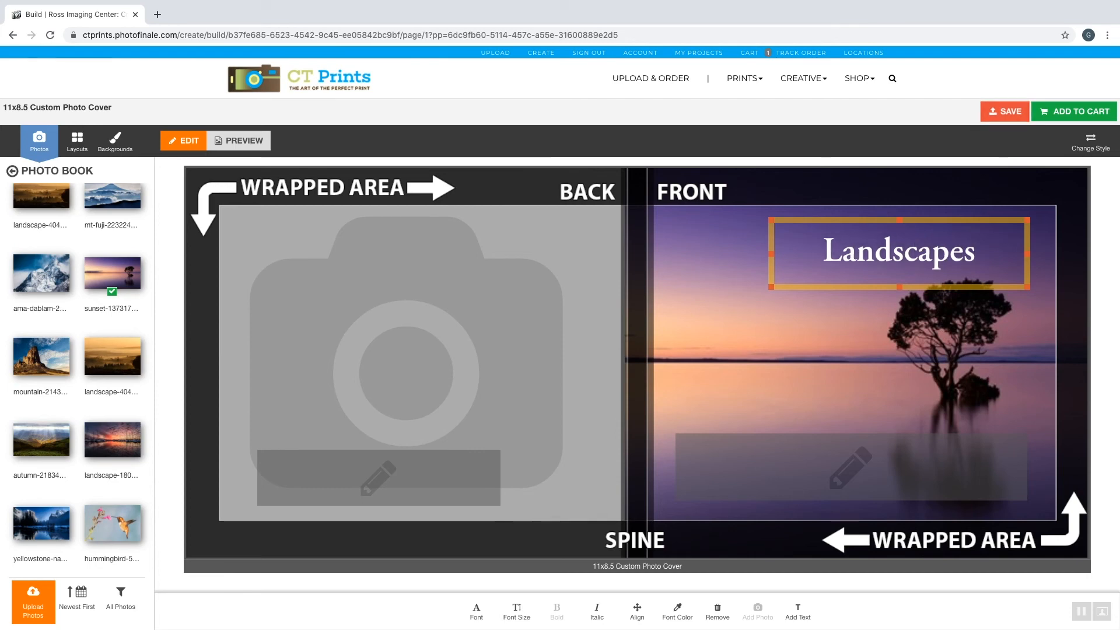
{"action": "left_click_drag", "start_coordinate": [1004, 221], "coordinate": [873, 230]}
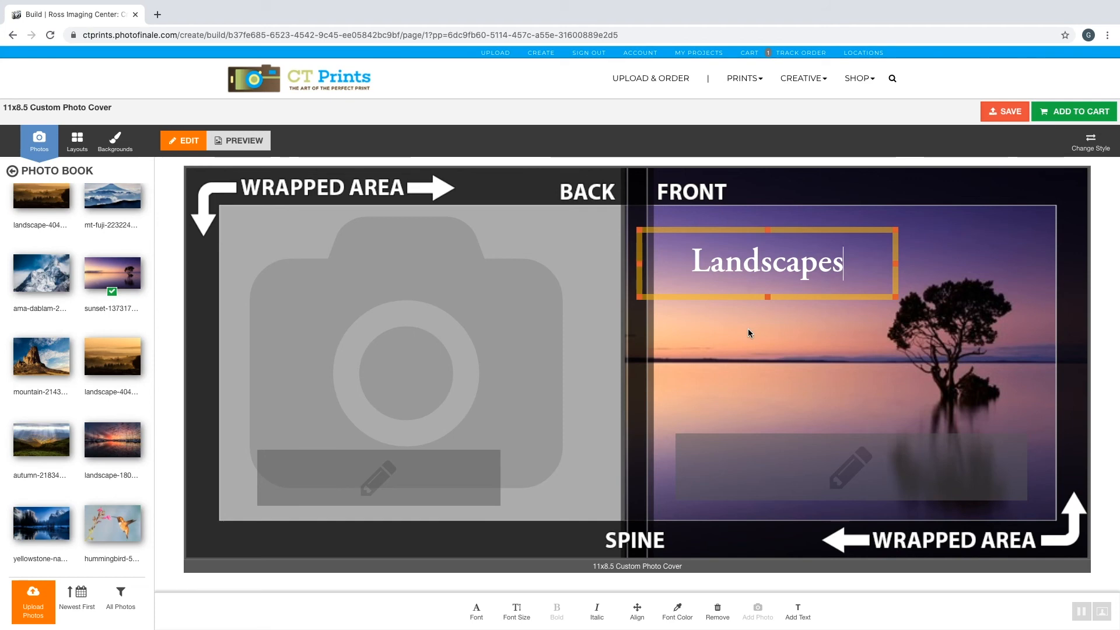
Place the misty deer photo on the back cover and shift it slightly away from the spine within its frame
{"action": "mouse_move", "coordinate": [74, 385]}
{"action": "scroll", "coordinate": [76, 381], "scroll_direction": "down", "scroll_amount": 1}
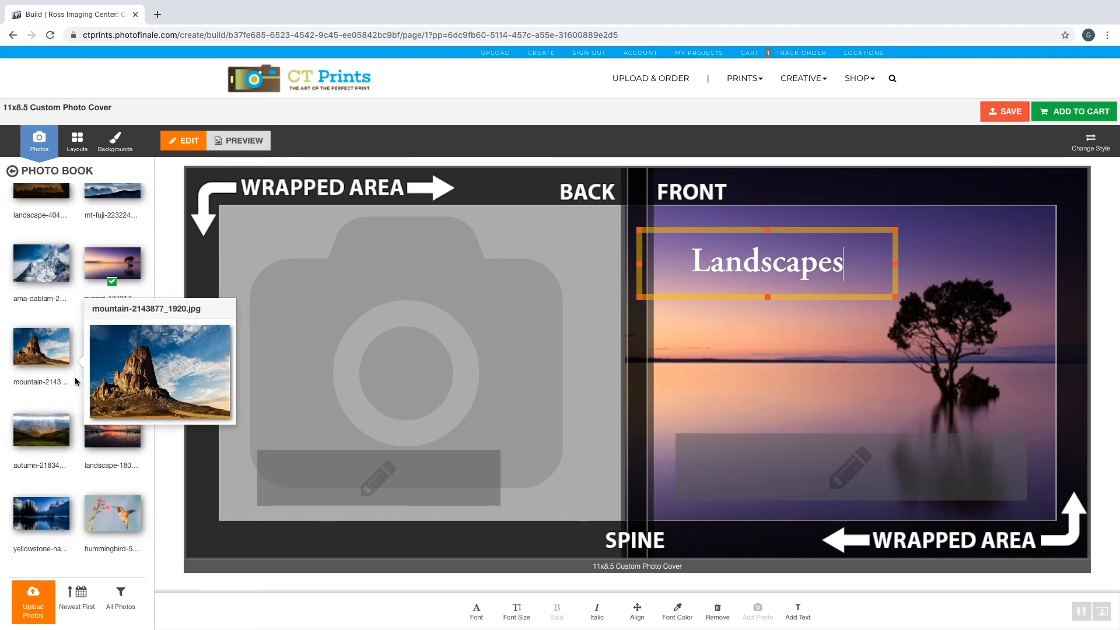
{"action": "scroll", "coordinate": [74, 381], "scroll_direction": "down", "scroll_amount": 4}
{"action": "scroll", "coordinate": [126, 350], "scroll_direction": "down", "scroll_amount": 1}
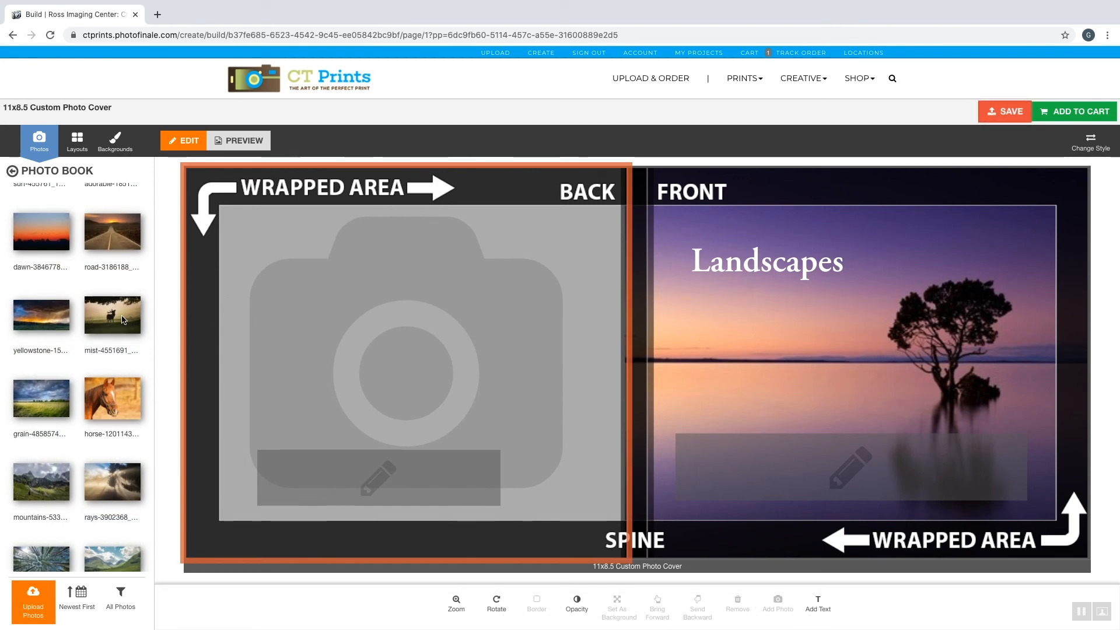
{"action": "left_click_drag", "start_coordinate": [106, 321], "coordinate": [401, 343]}
{"action": "left_click_drag", "start_coordinate": [468, 349], "coordinate": [432, 351]}
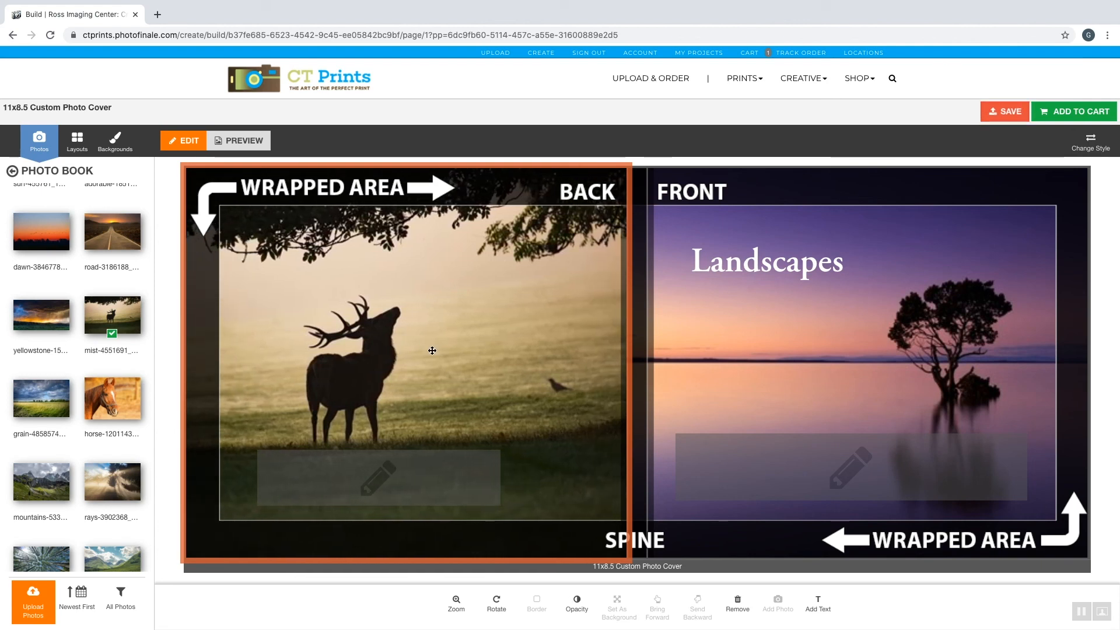
Enlarge the font size of the back cover's text box and make its font colour white
{"action": "left_click", "coordinate": [402, 473]}
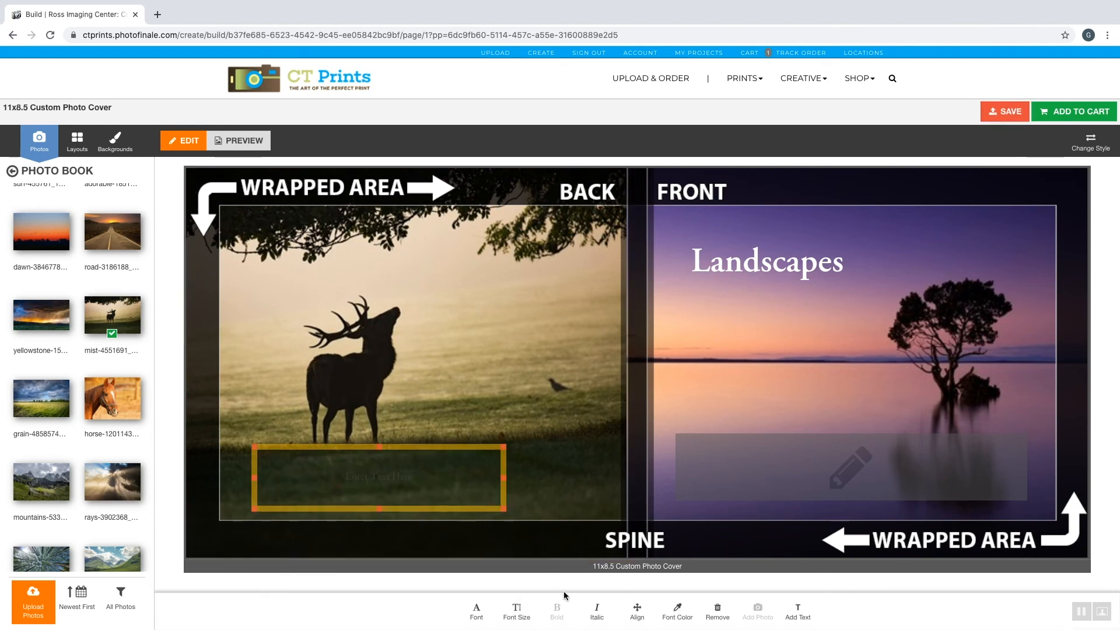
{"action": "left_click", "coordinate": [517, 612]}
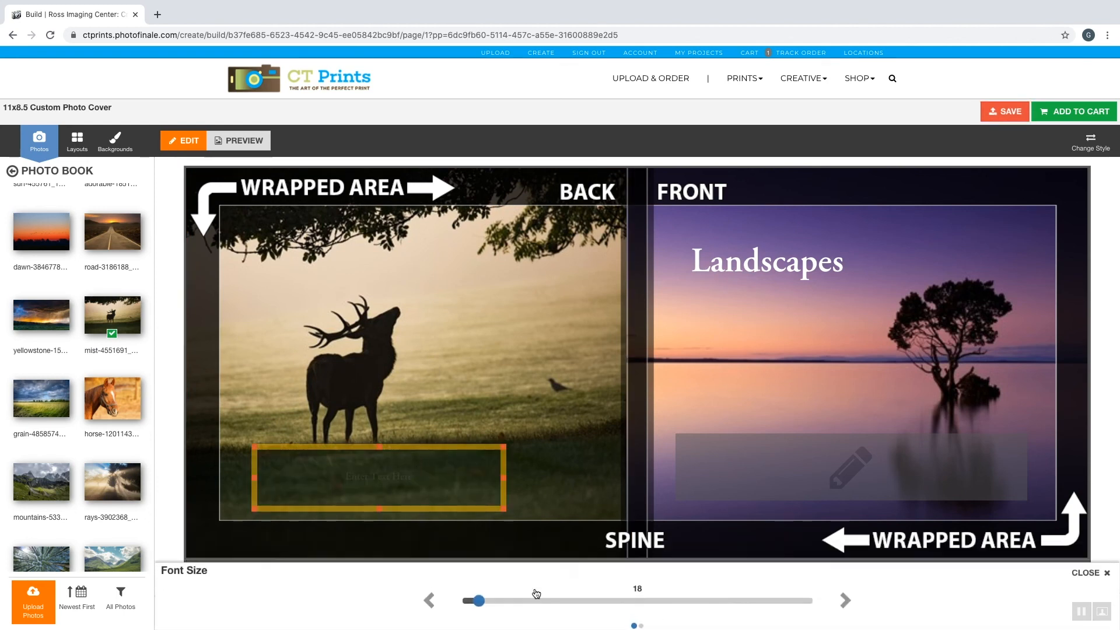
{"action": "left_click_drag", "start_coordinate": [479, 596], "coordinate": [538, 598]}
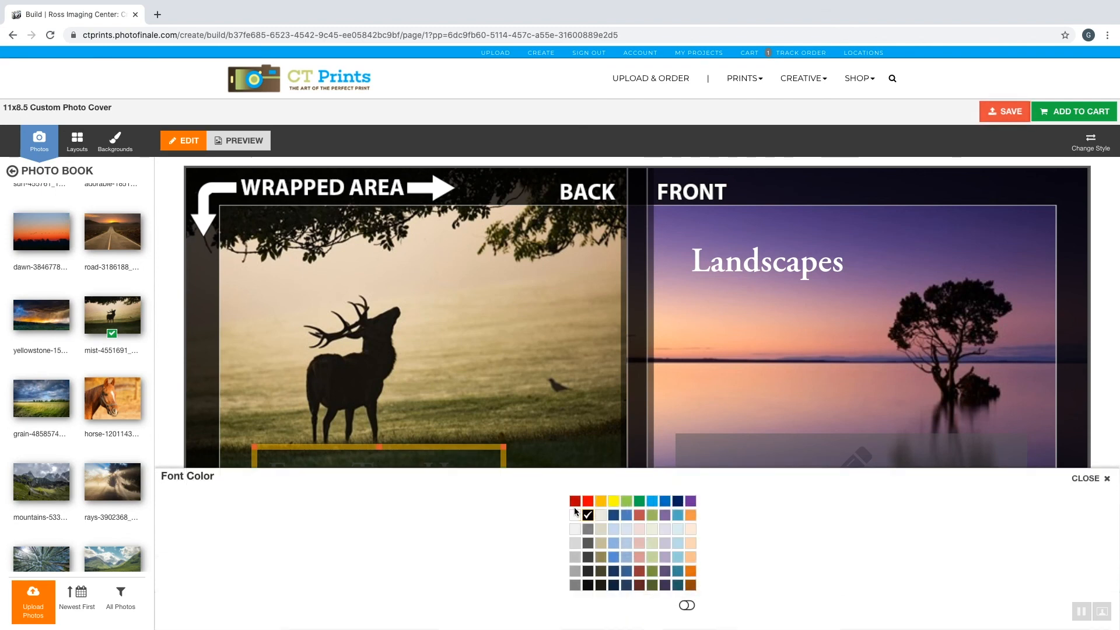
{"action": "left_click", "coordinate": [575, 513]}
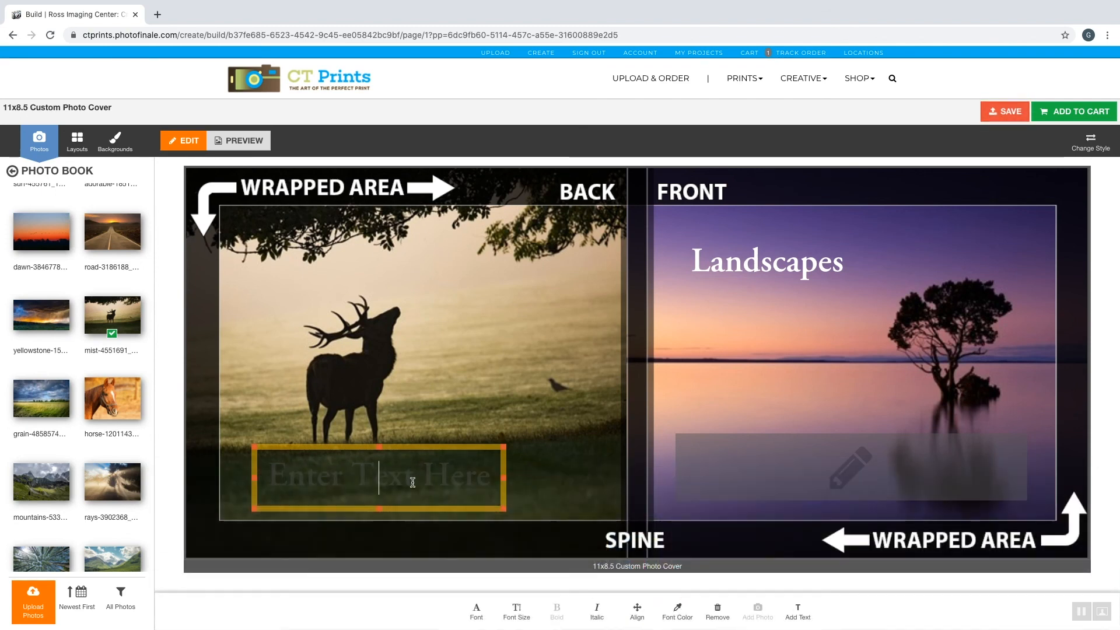
Enter "& Wildlife" in the back cover's text box and move it closer to the spine
{"action": "type", "text": "&"}
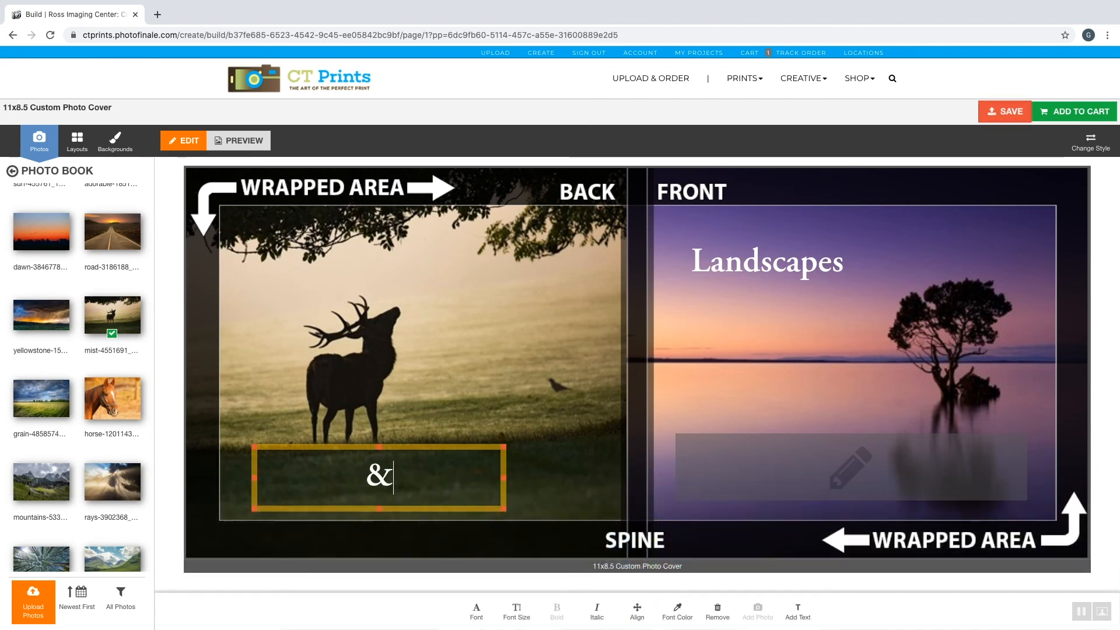
{"action": "type", "text": " Wildlife"}
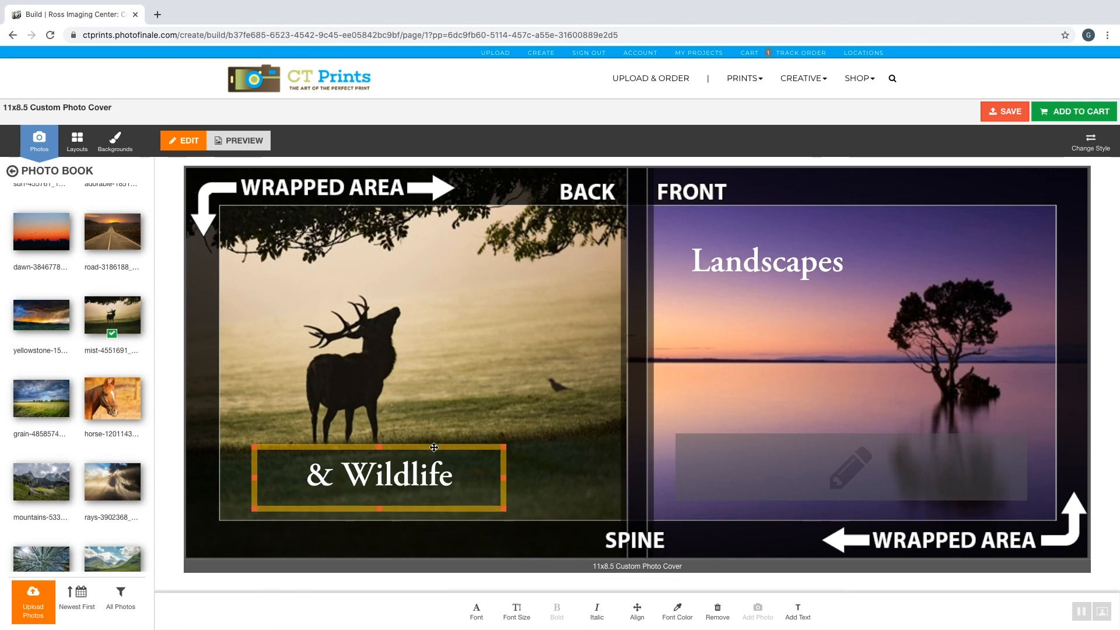
{"action": "left_click_drag", "start_coordinate": [434, 447], "coordinate": [537, 443]}
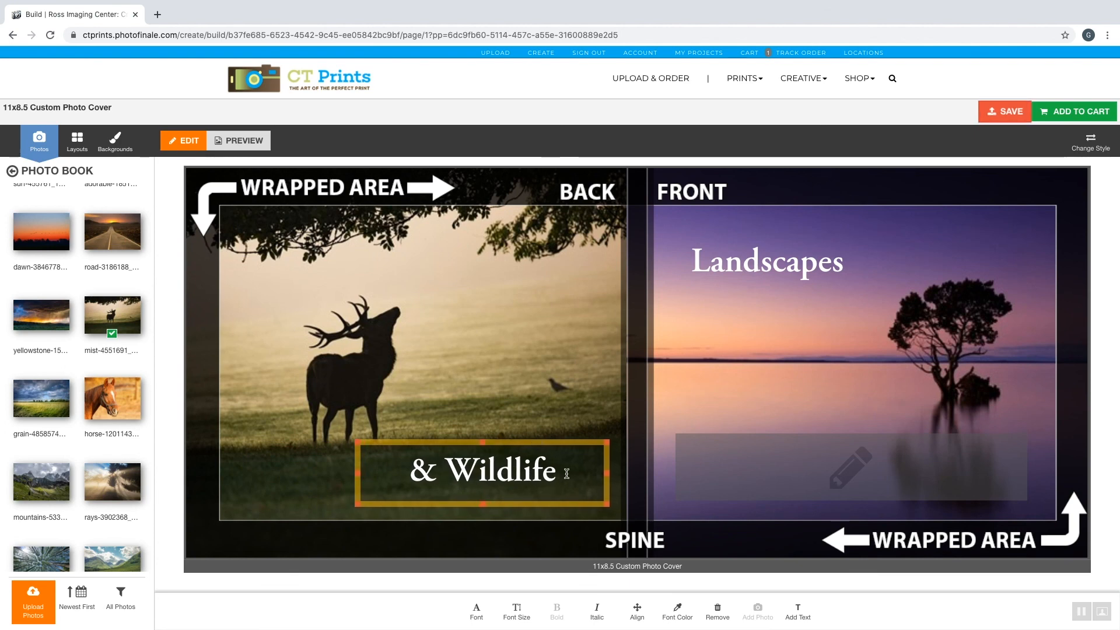
Remove the empty text box at the bottom of the front cover
{"action": "left_click", "coordinate": [851, 469]}
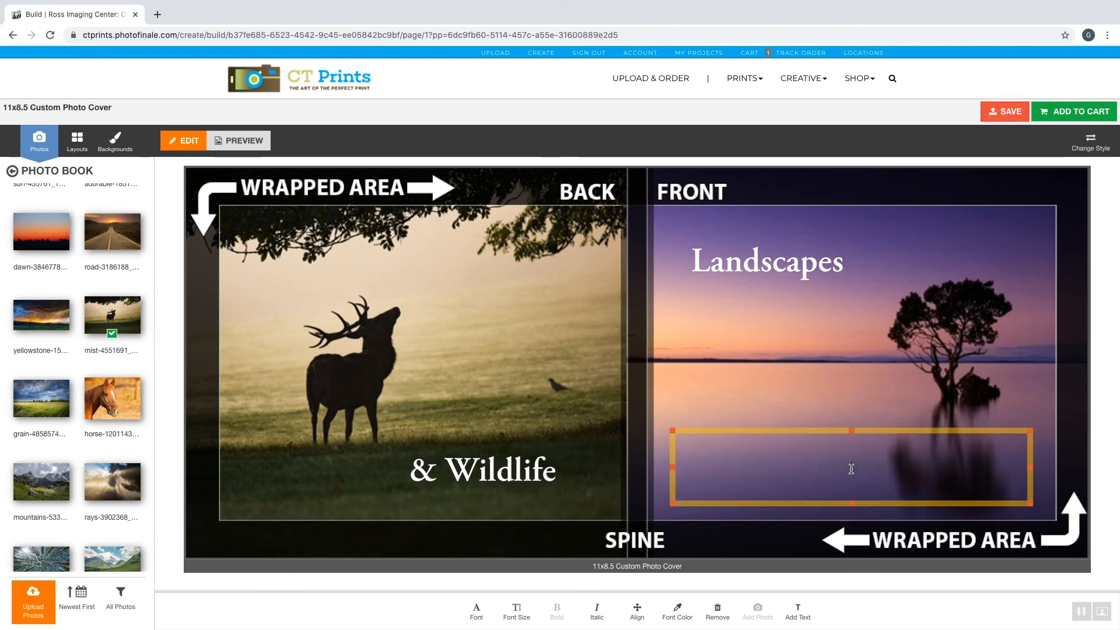
{"action": "left_click", "coordinate": [873, 432]}
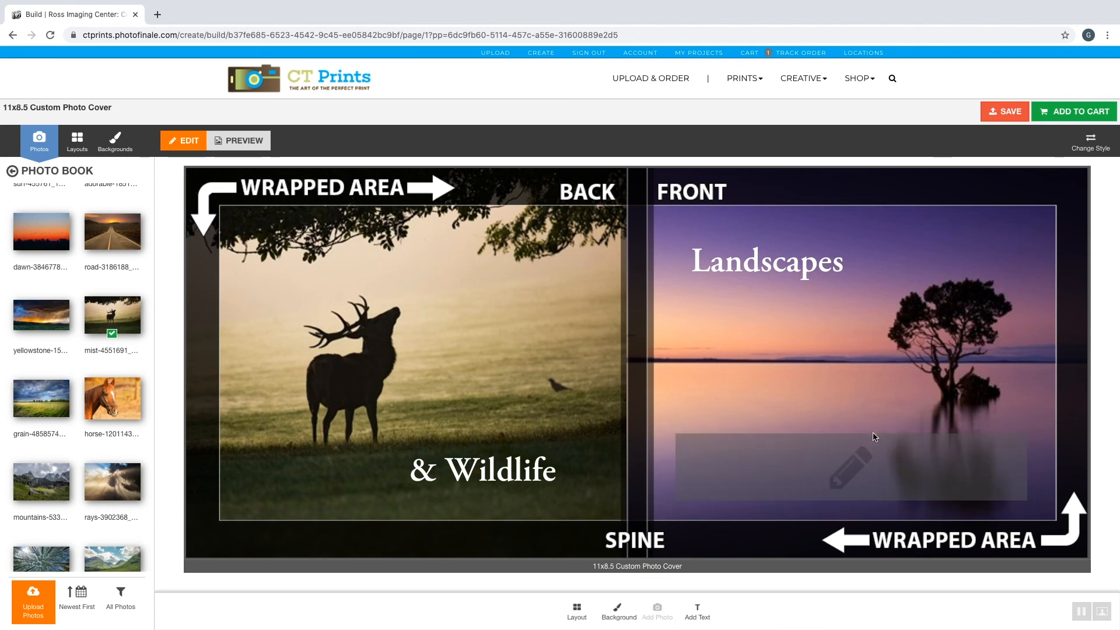
{"action": "left_click", "coordinate": [868, 469]}
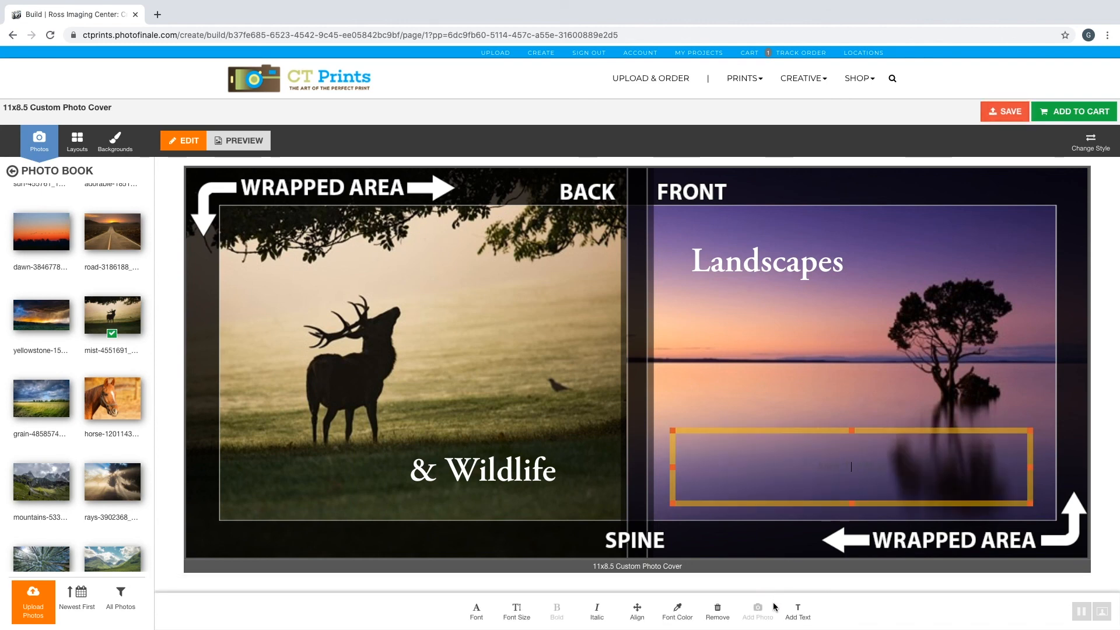
{"action": "left_click", "coordinate": [719, 613]}
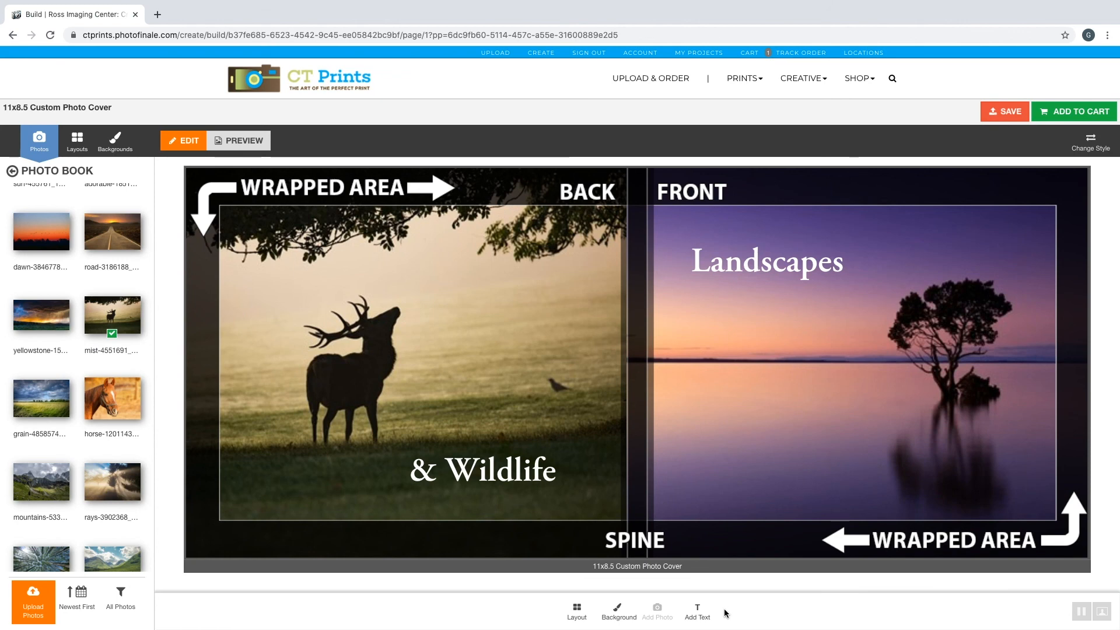